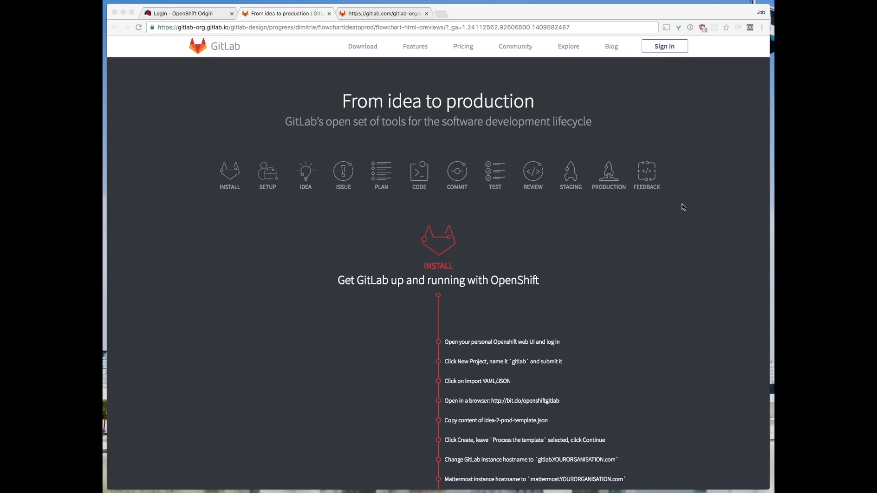
Sign in to OpenShift with the saved 1Password login and create a project named gitlab.
left_click(683, 207)
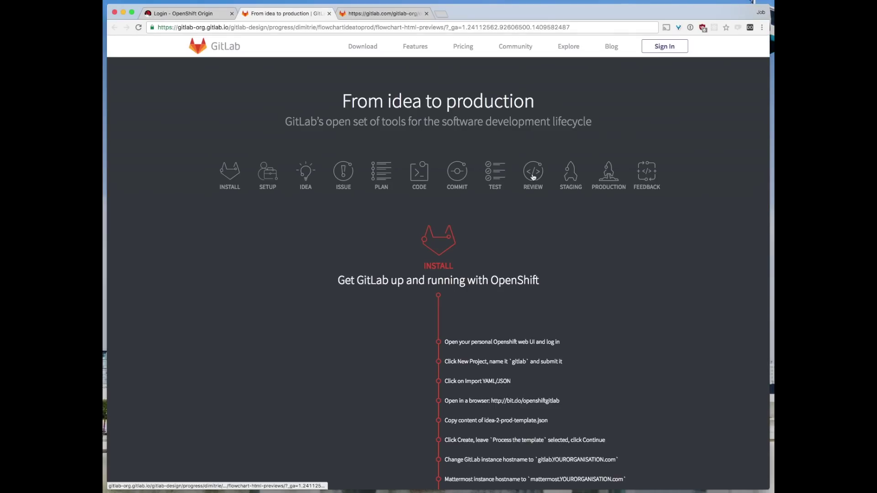
left_click(204, 15)
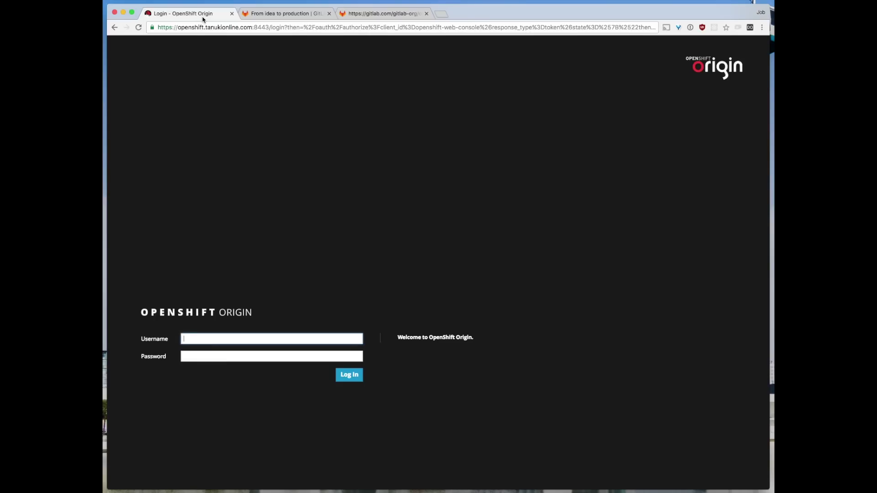
left_click(693, 28)
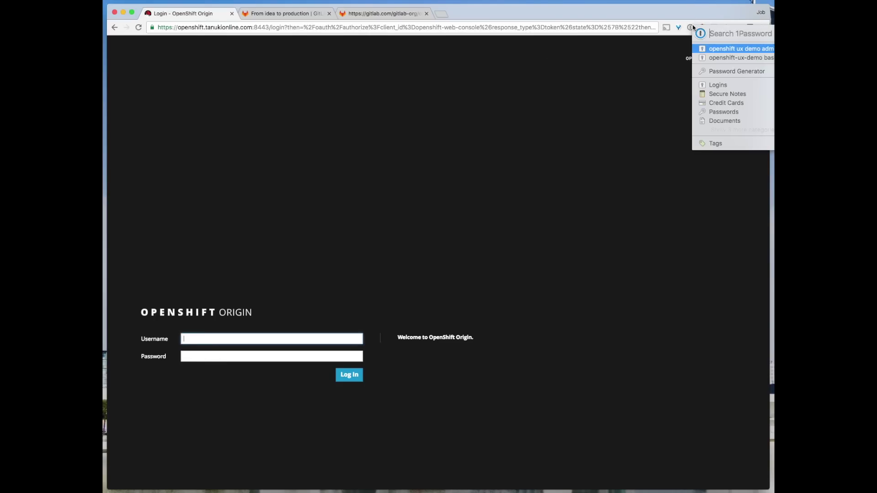
left_click(736, 58)
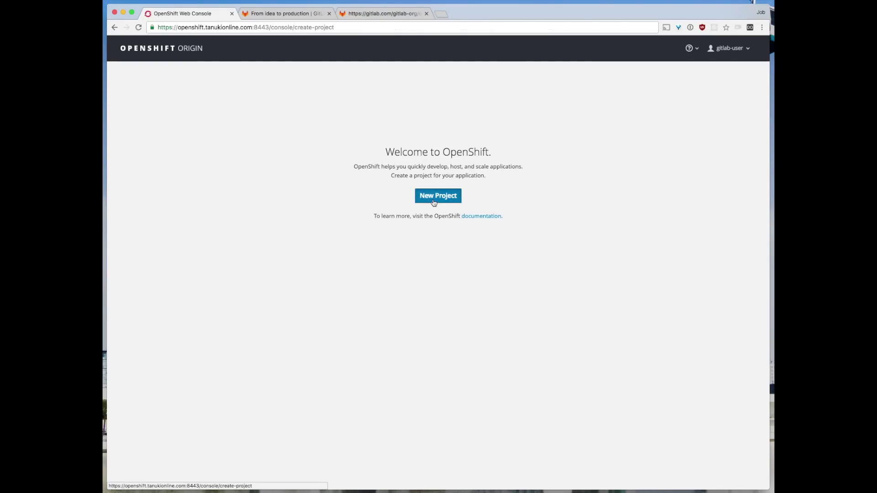
left_click(433, 203)
type("gitlab")
key("Return")
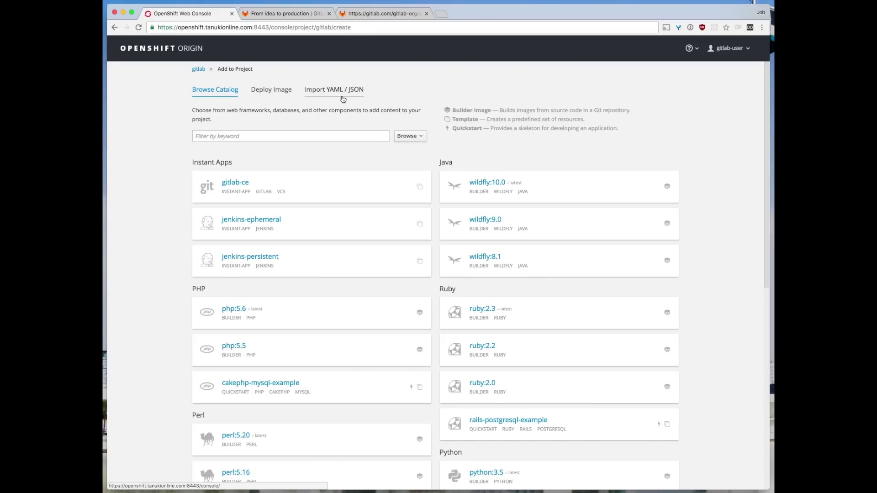
Copy the GitLab template JSON into the Import YAML / JSON editor and submit it.
left_click(343, 98)
left_click(356, 15)
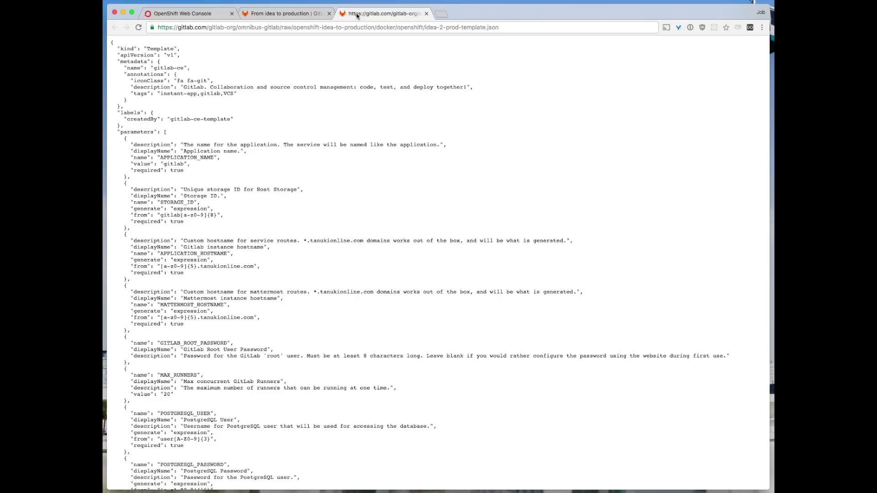
key("ctrl+a")
key("ctrl+1")
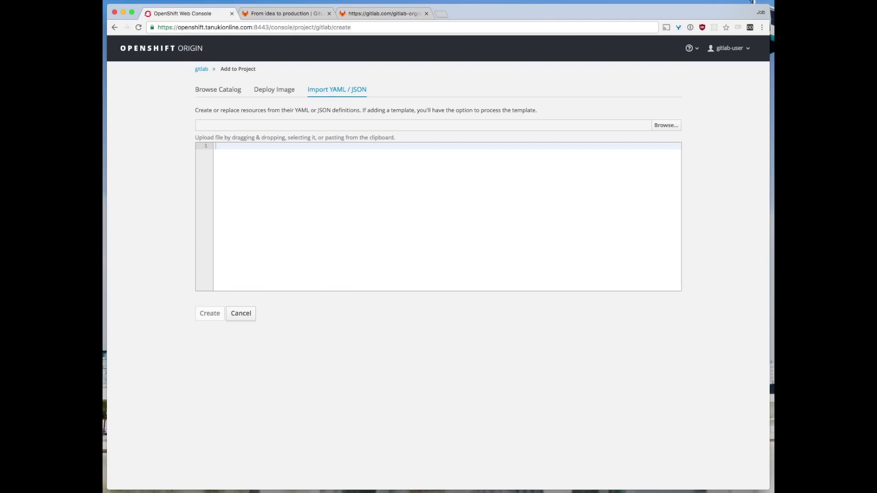
left_click(278, 203)
key("ctrl+v")
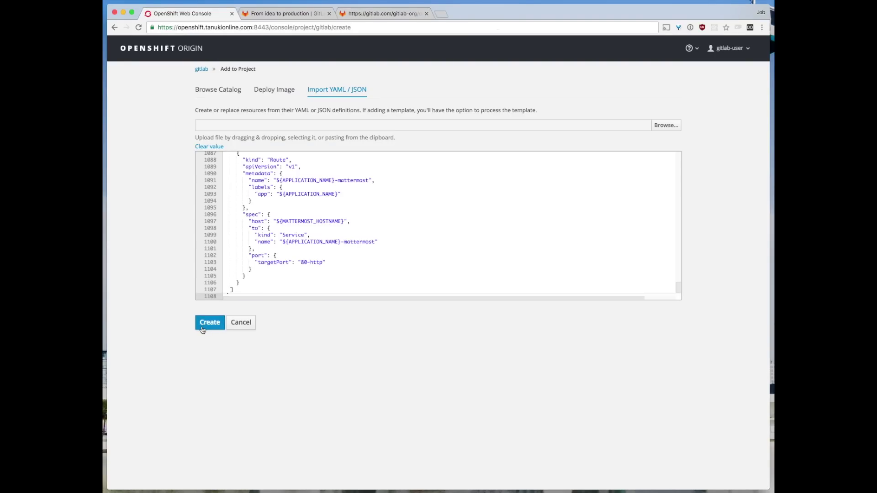
left_click(206, 324)
Process the template with hostnames gitlab.tanukionline.com and mattermost.tanukionline.com, then create the application.
left_click(516, 186)
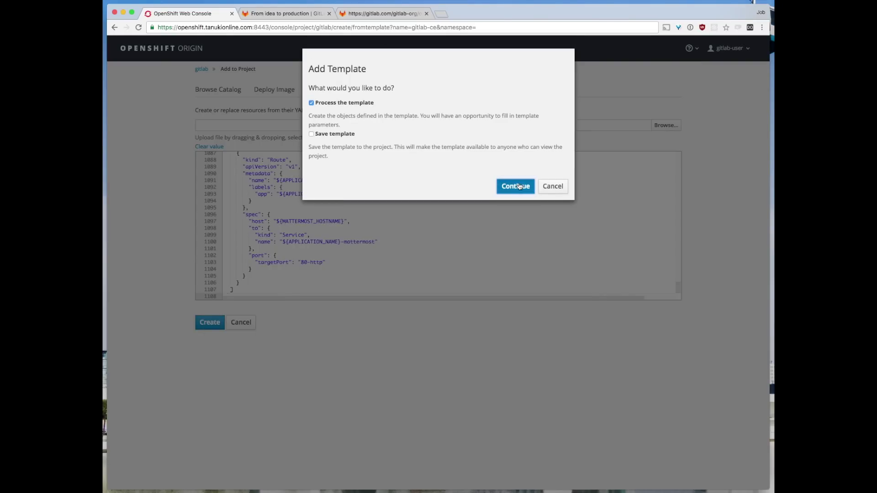
left_click(324, 332)
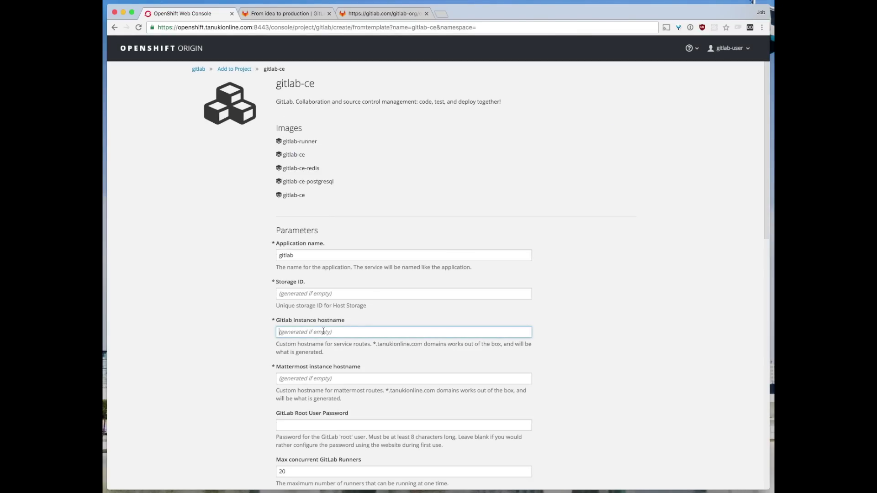
type("gitlab.tanuk")
type("ionline.com")
key("Tab")
type("mattermost.tan")
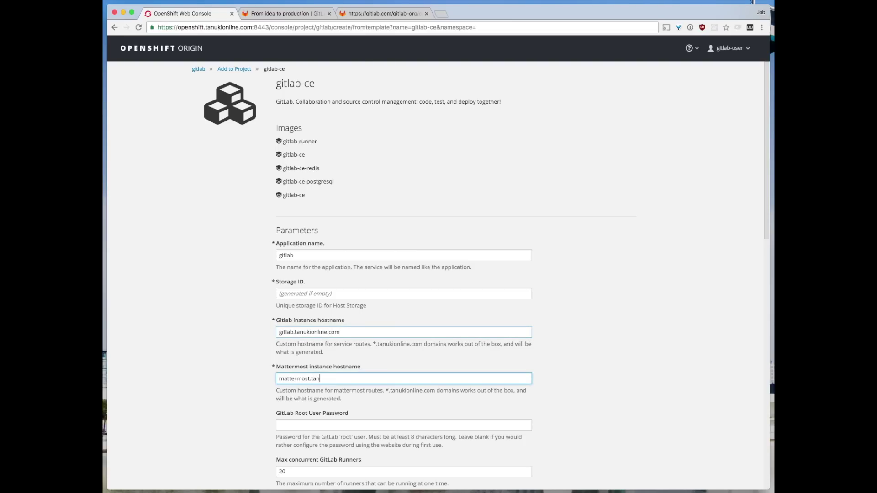
type("ukionline.com")
scroll(201, 335, "down", 3)
scroll(200, 336, "down", 10)
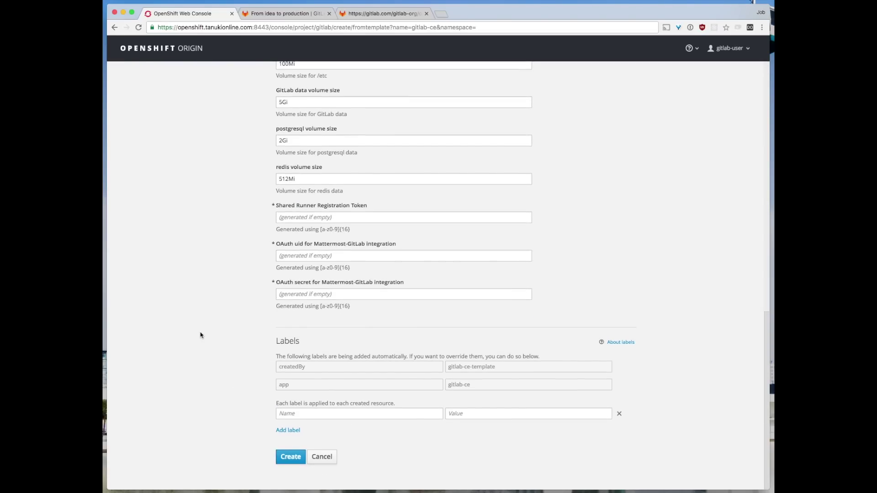
left_click(290, 457)
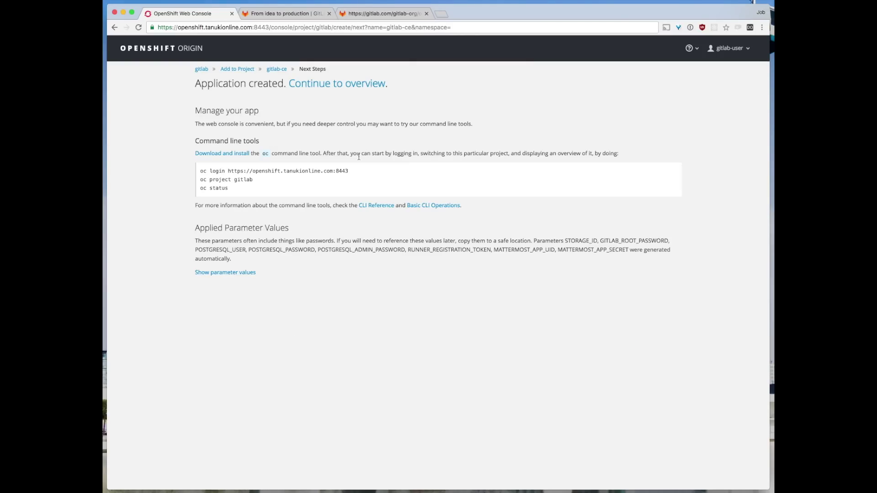
Go to the gitlab project overview and dismiss the creation success banner.
left_click(329, 91)
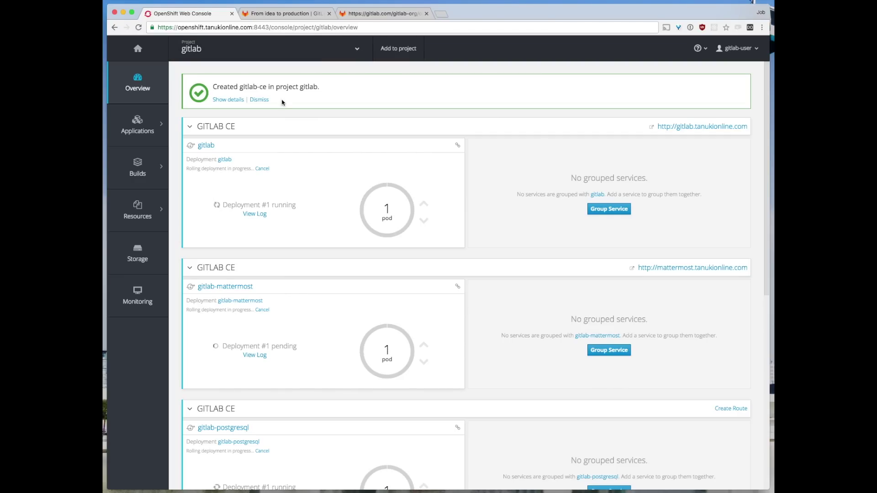
left_click(259, 99)
scroll(303, 237, "down", 3)
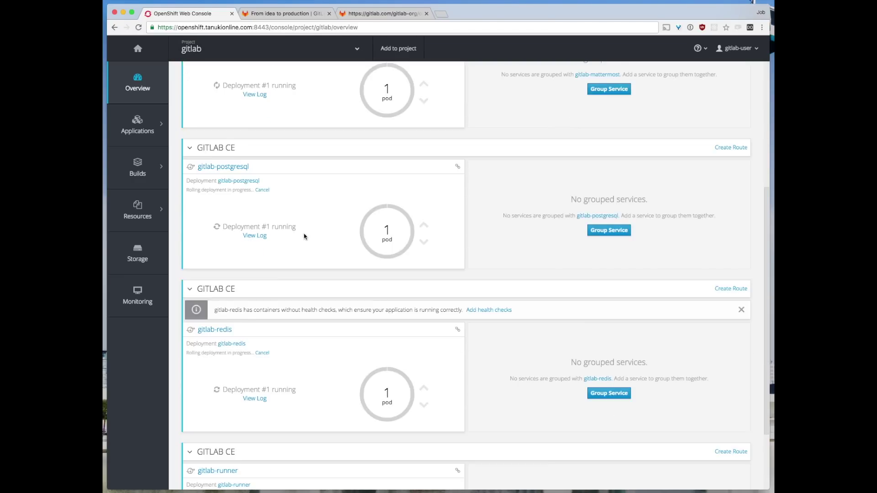
scroll(305, 236, "down", 2)
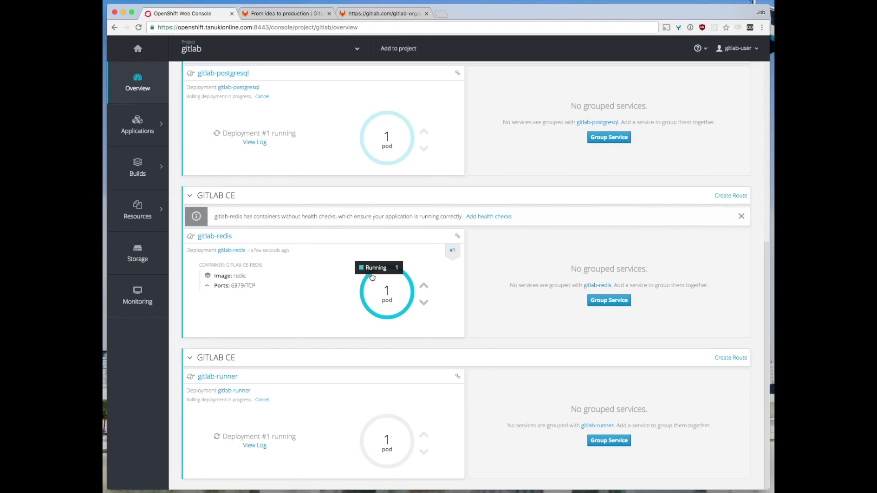
scroll(284, 277, "up", 3)
scroll(284, 277, "up", 2)
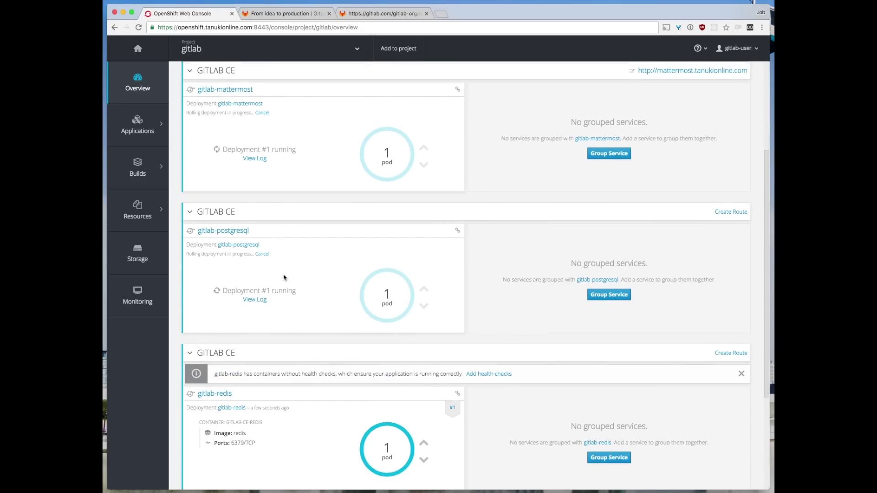
scroll(284, 277, "up", 2)
scroll(284, 277, "up", 2)
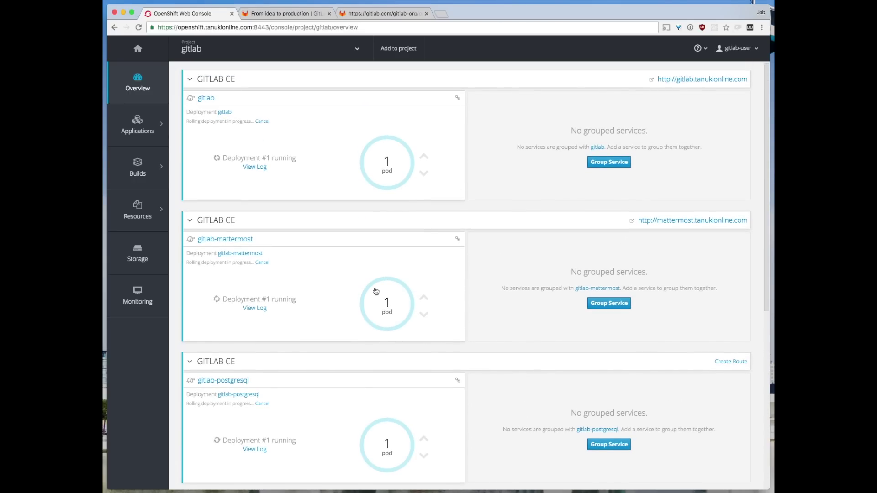
scroll(346, 271, "up", 1)
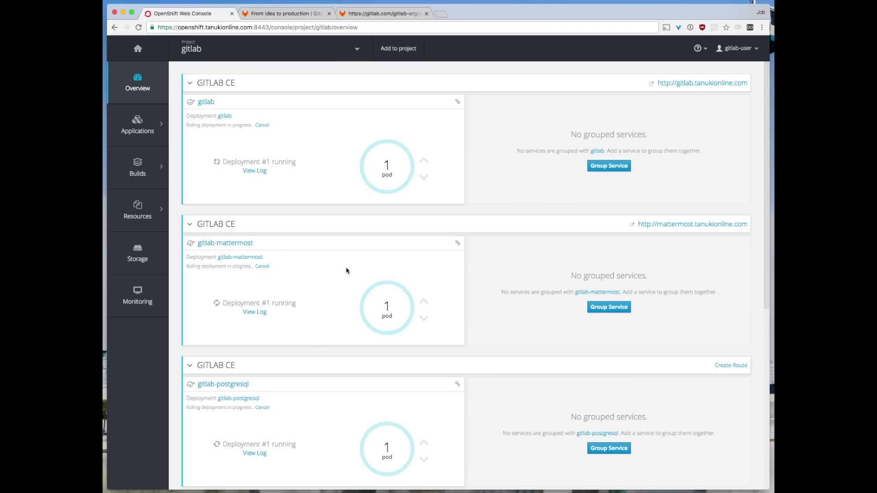
scroll(347, 270, "down", 3)
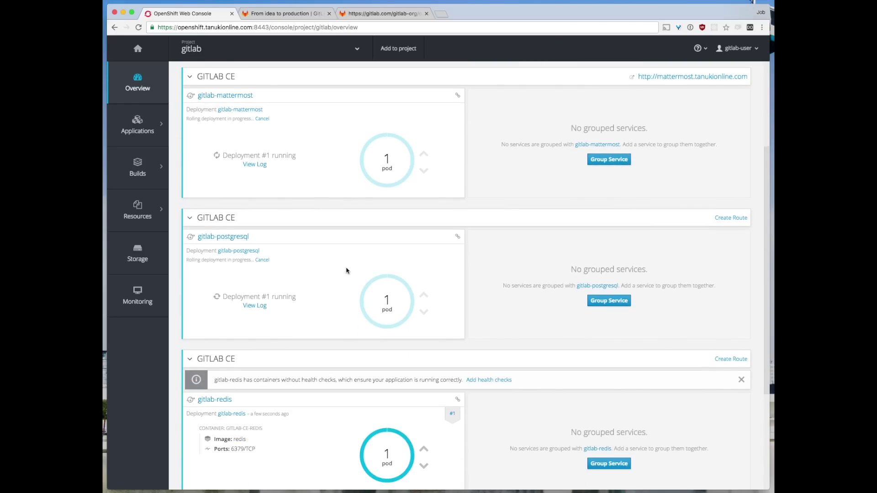
scroll(346, 271, "down", 1)
scroll(346, 271, "down", 2)
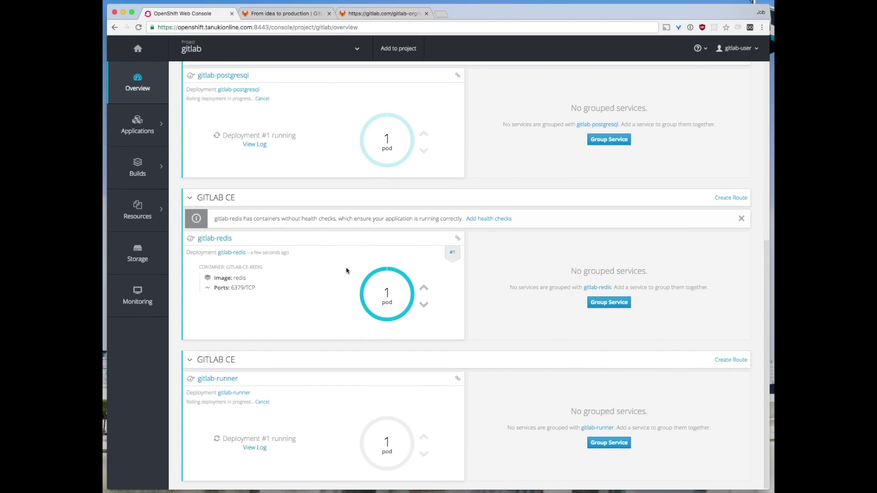
scroll(347, 270, "up", 1)
scroll(346, 271, "up", 2)
scroll(346, 270, "up", 1)
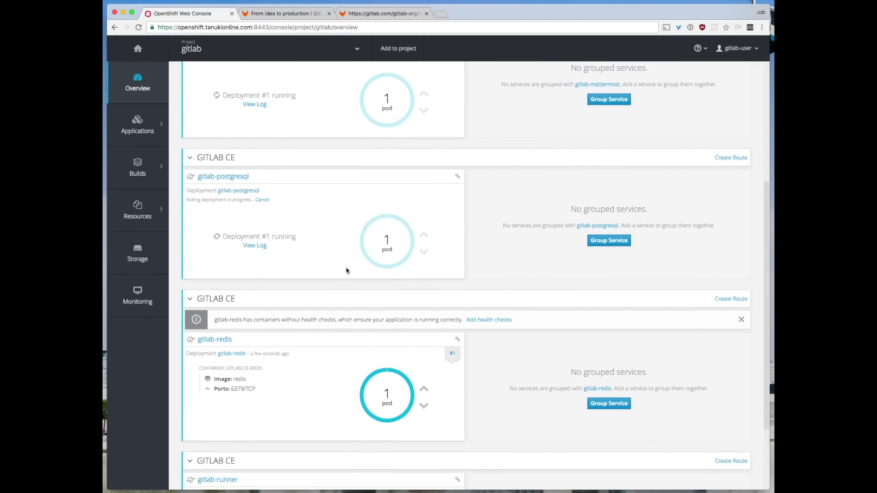
scroll(347, 271, "up", 2)
scroll(347, 271, "up", 2)
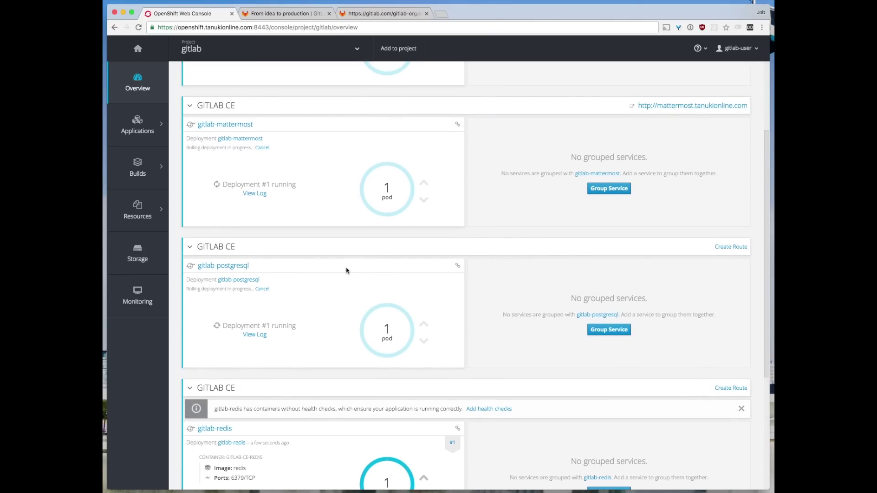
scroll(347, 271, "up", 2)
scroll(345, 271, "up", 1)
scroll(346, 270, "up", 1)
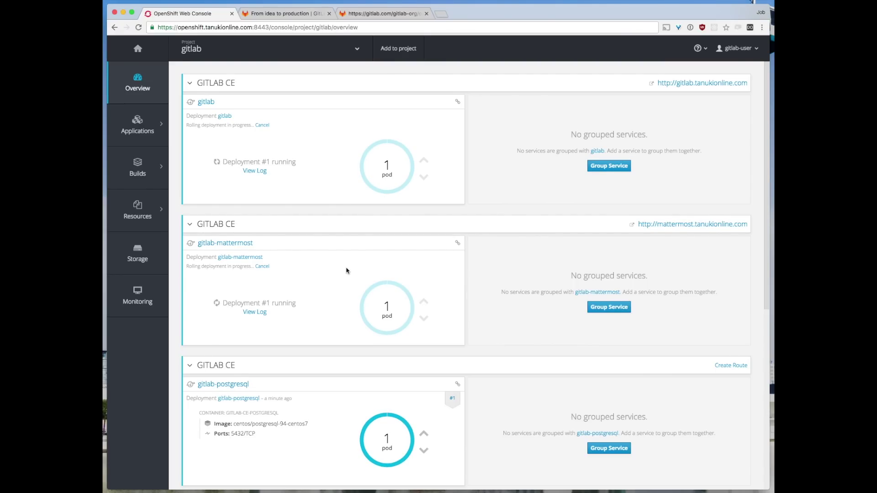
scroll(346, 271, "down", 1)
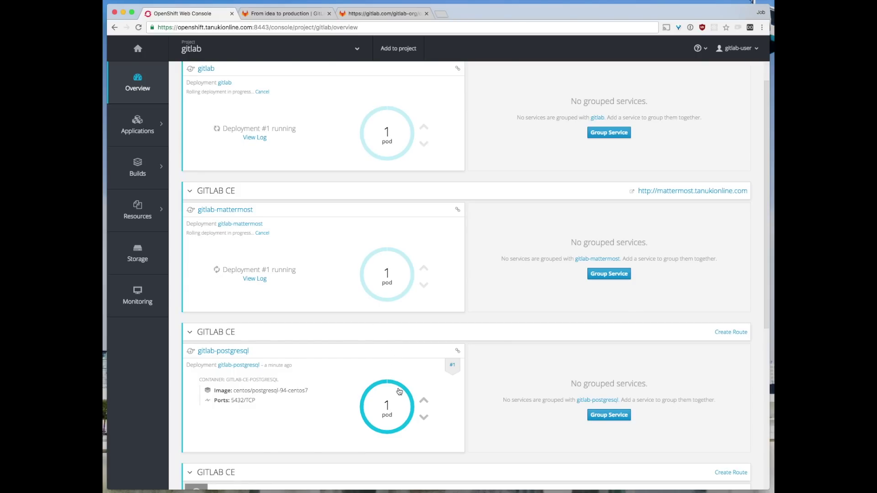
scroll(401, 391, "down", 5)
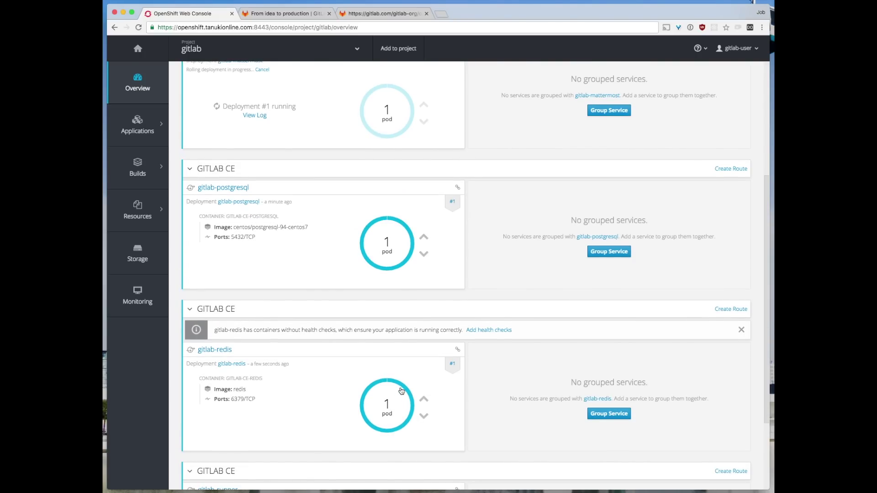
scroll(402, 391, "down", 3)
scroll(401, 391, "up", 4)
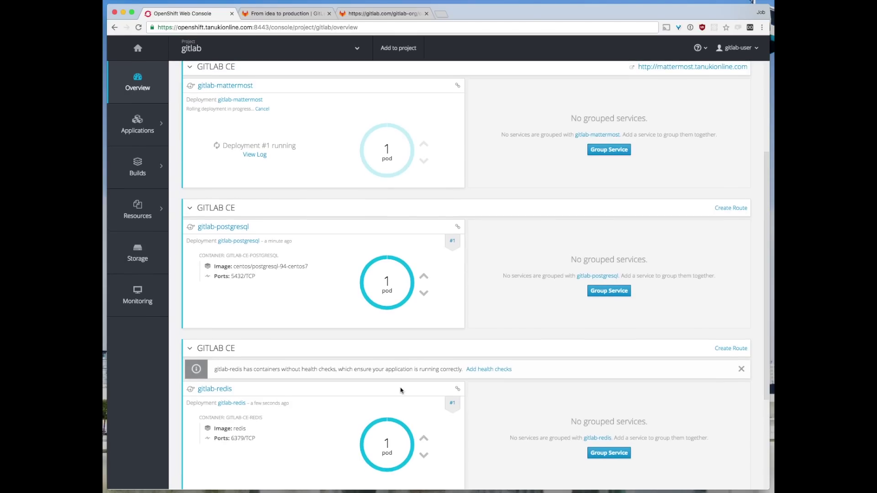
scroll(401, 391, "up", 5)
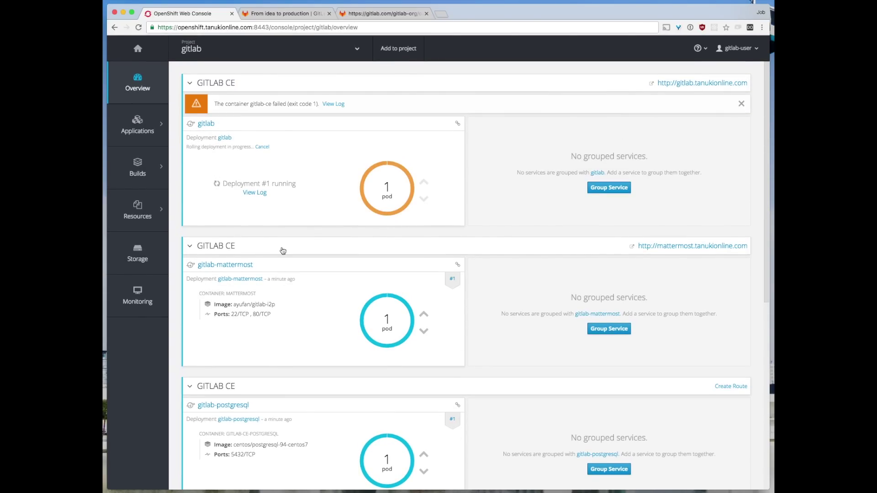
left_click(254, 193)
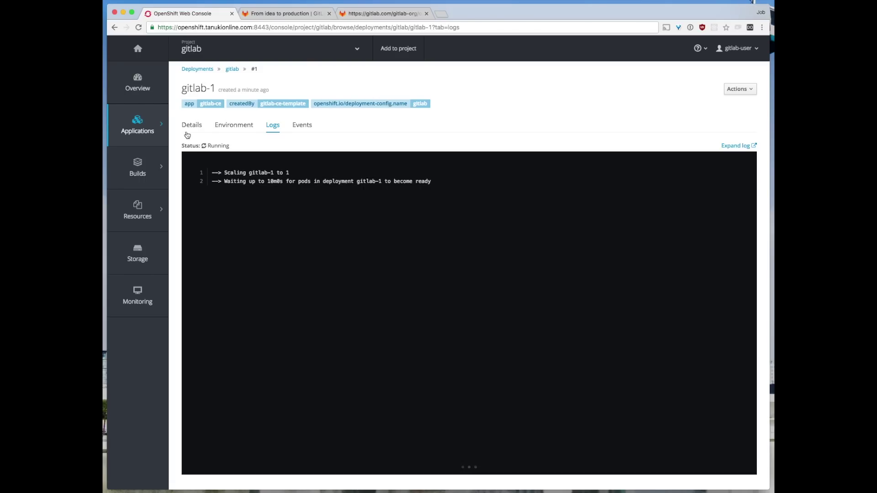
left_click(155, 89)
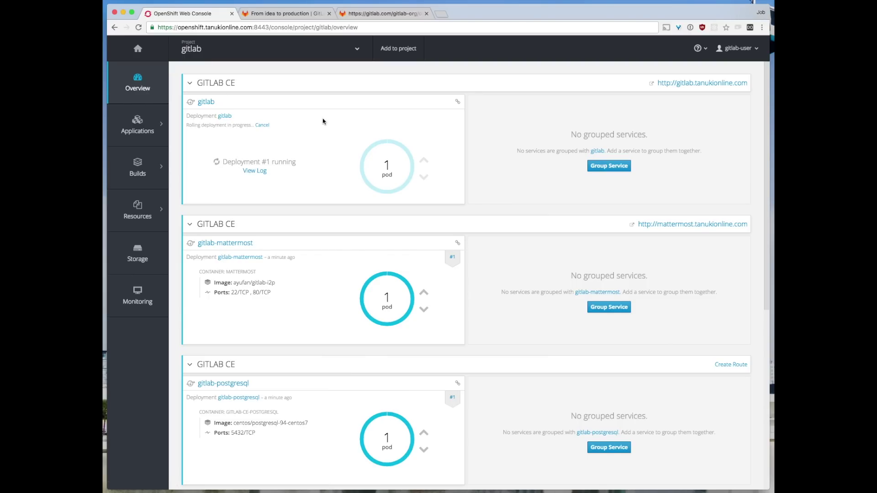
scroll(323, 121, "down", 5)
scroll(324, 122, "down", 2)
scroll(323, 120, "down", 2)
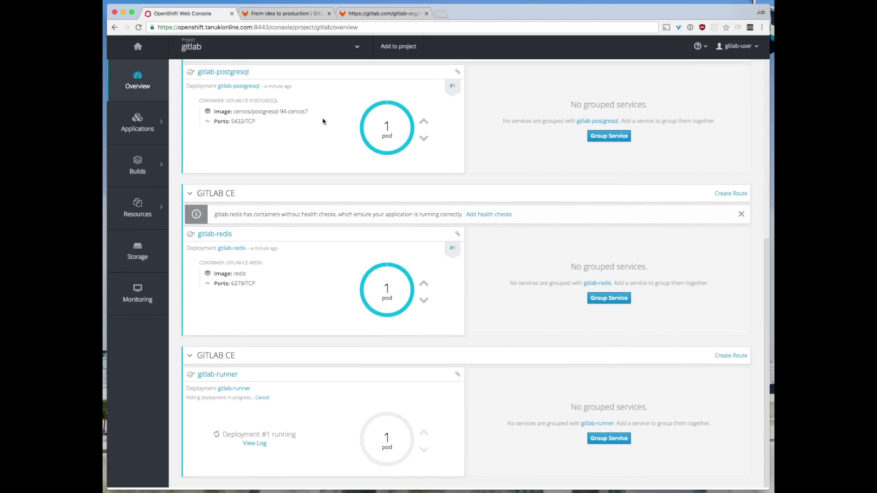
scroll(323, 121, "up", 5)
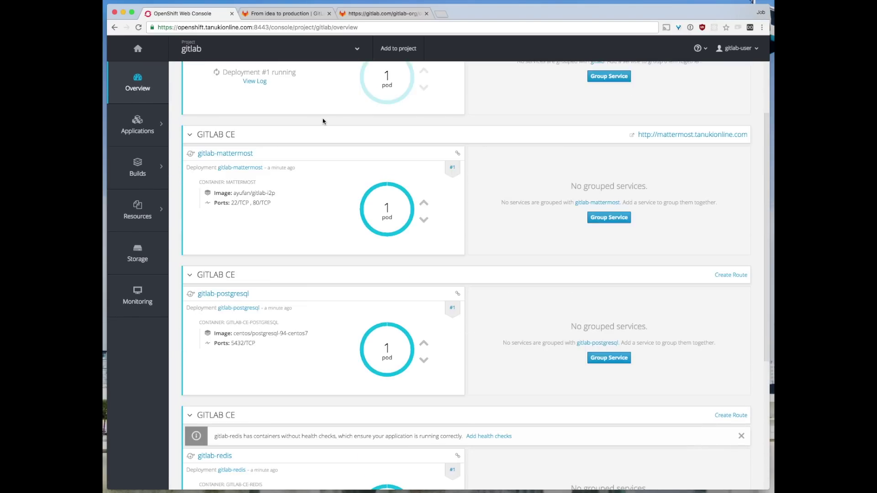
scroll(323, 121, "up", 2)
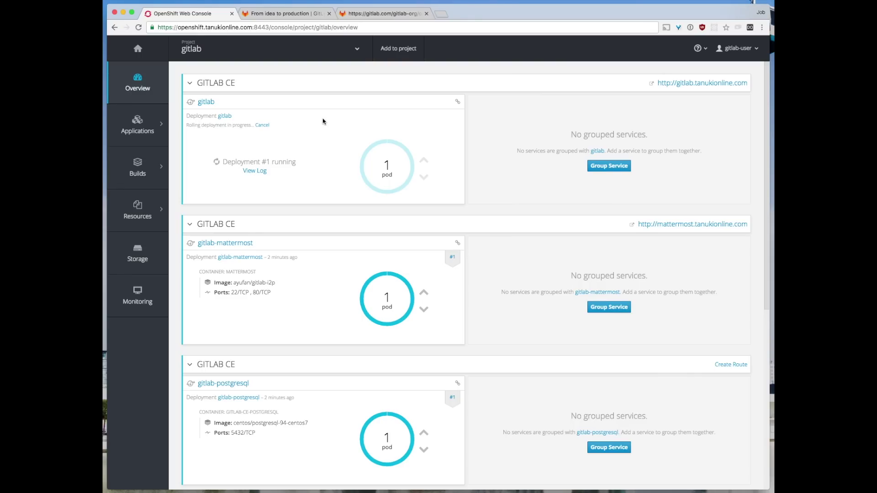
scroll(323, 121, "down", 5)
scroll(323, 121, "down", 3)
scroll(323, 122, "up", 3)
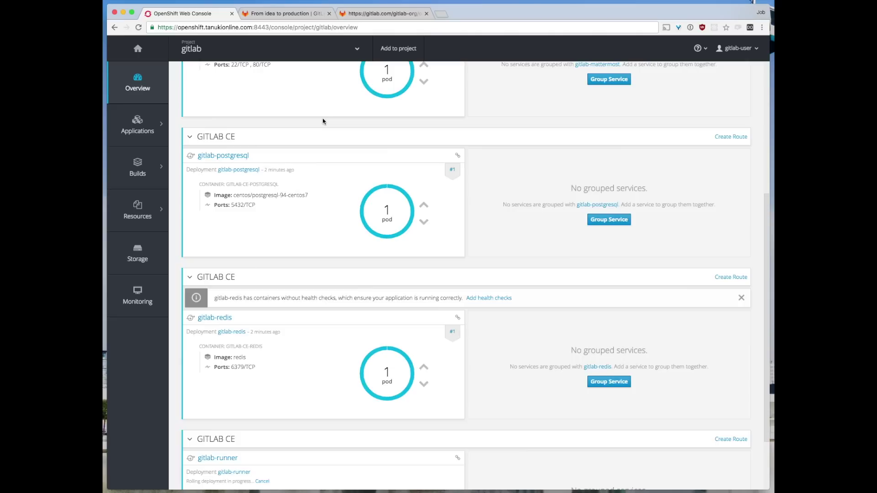
scroll(323, 122, "up", 3)
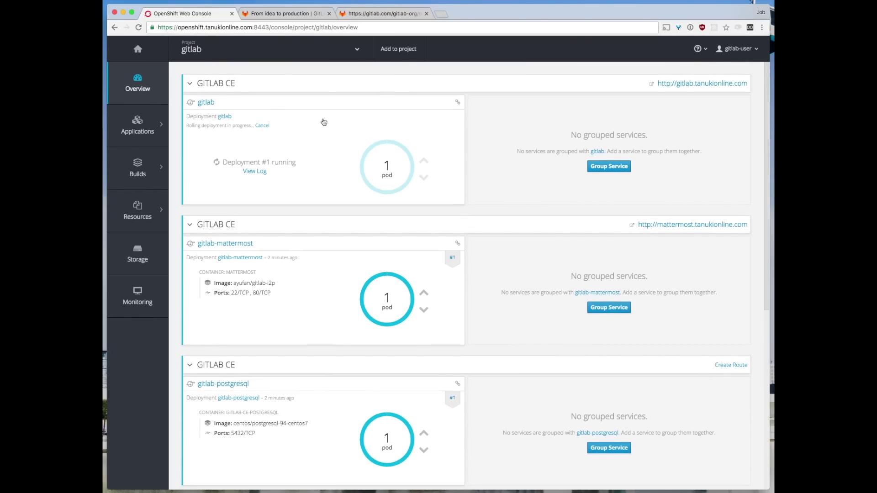
left_click(255, 171)
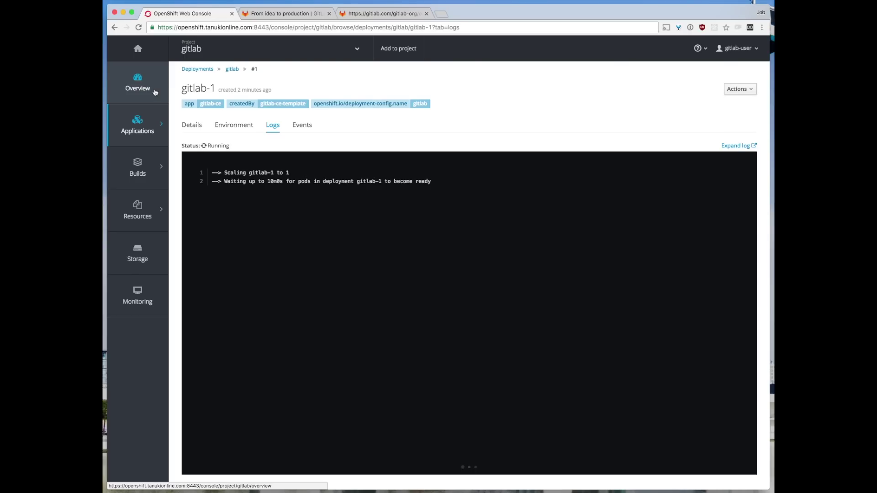
left_click(155, 92)
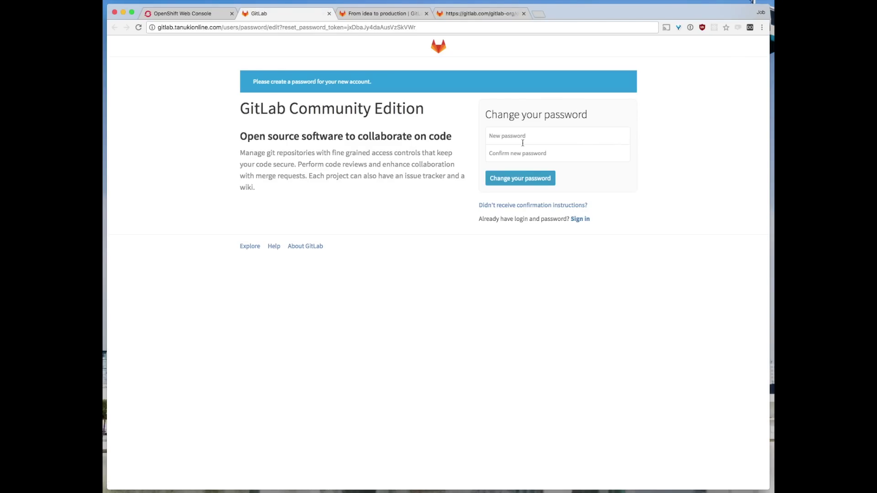
Enter and confirm a new password for the administrator account.
left_click(523, 142)
key("Tab")
type("p")
key("Return")
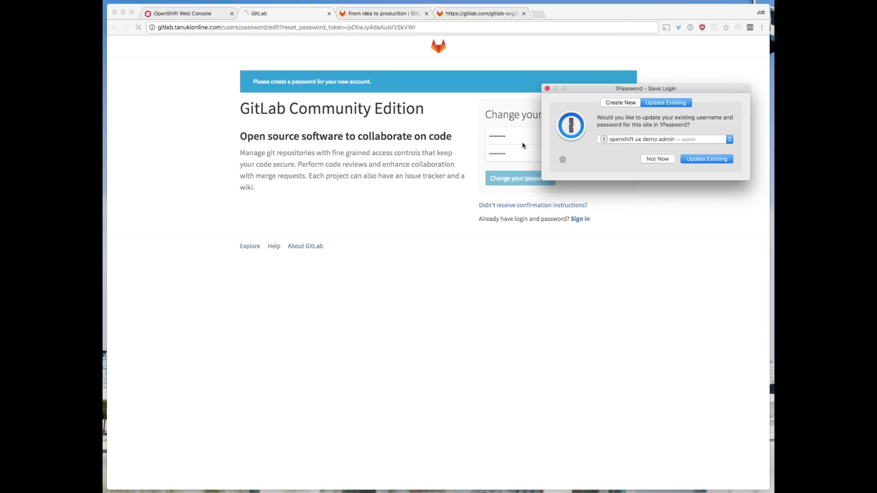
Sign in as root with the new password, dismissing the save-login prompts.
left_click(659, 160)
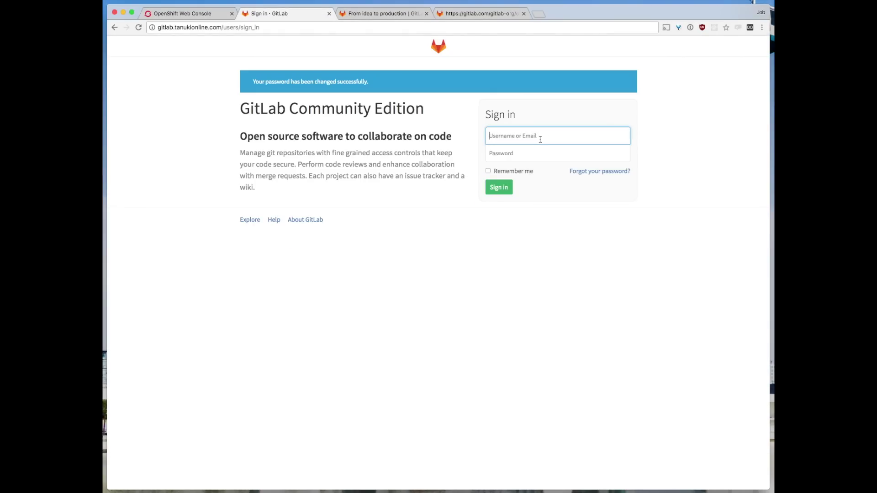
type("root")
key("Tab")
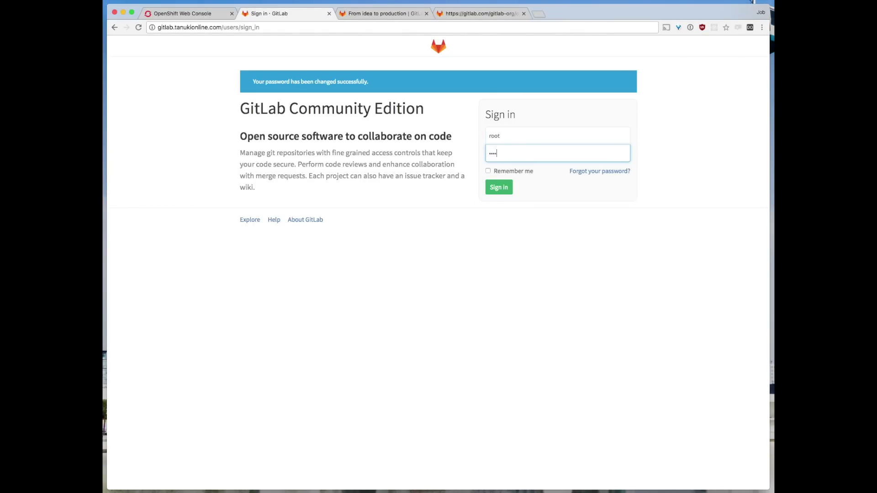
left_click(504, 187)
left_click(662, 180)
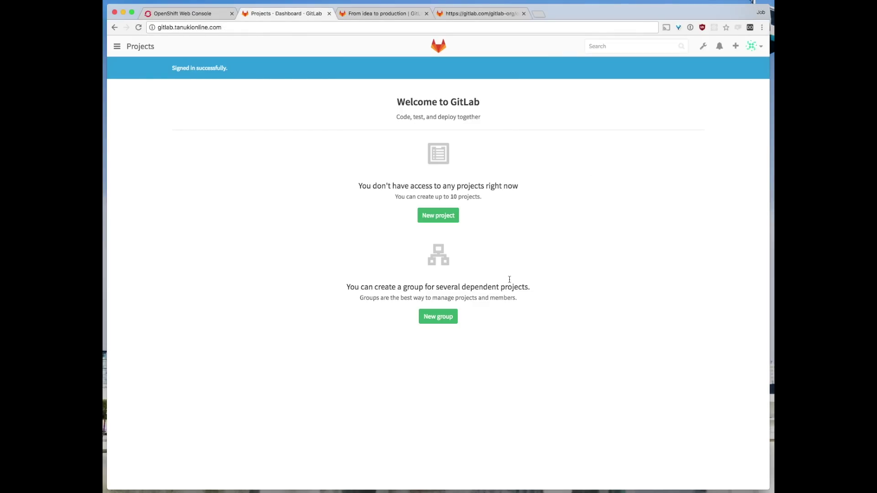
Create a public group with the path tanuki.
left_click(446, 318)
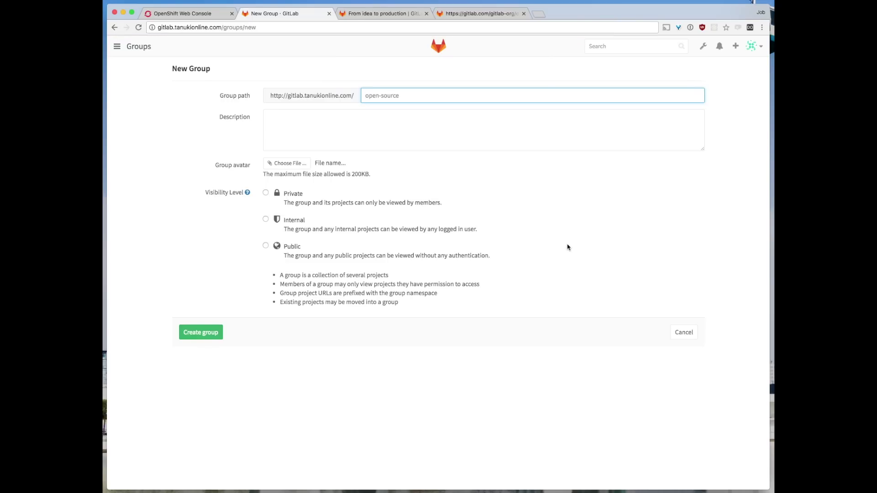
type("tanuk")
left_click(265, 245)
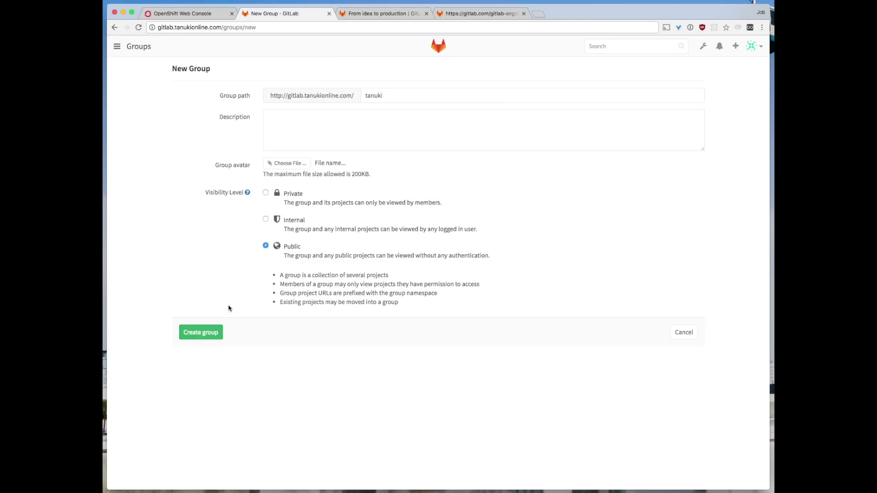
left_click(206, 332)
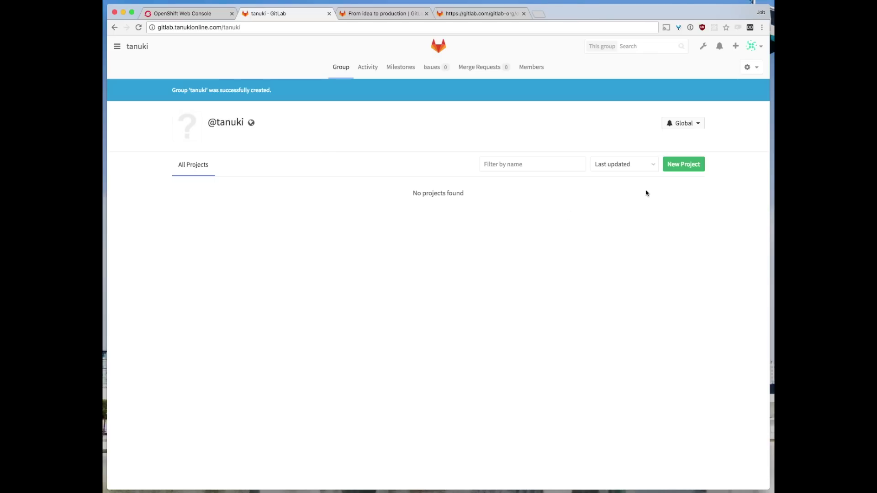
Create a public project named www inside the tanuki group.
left_click(688, 164)
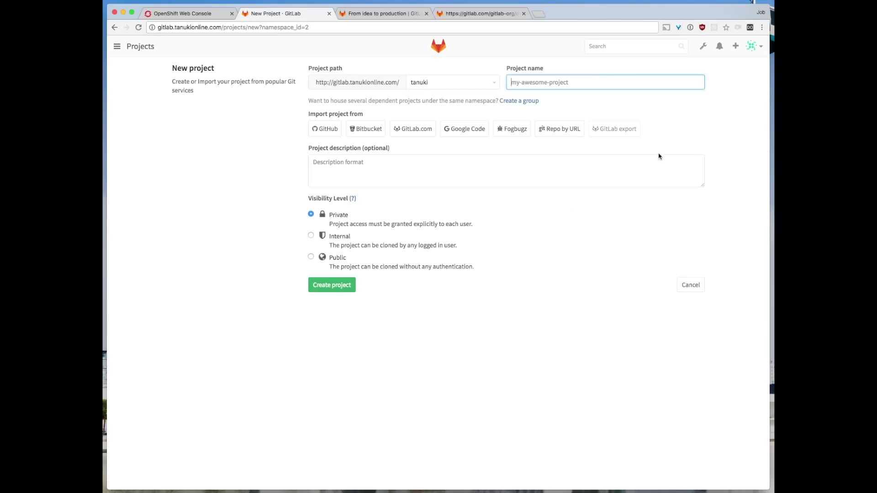
type("www")
left_click(335, 259)
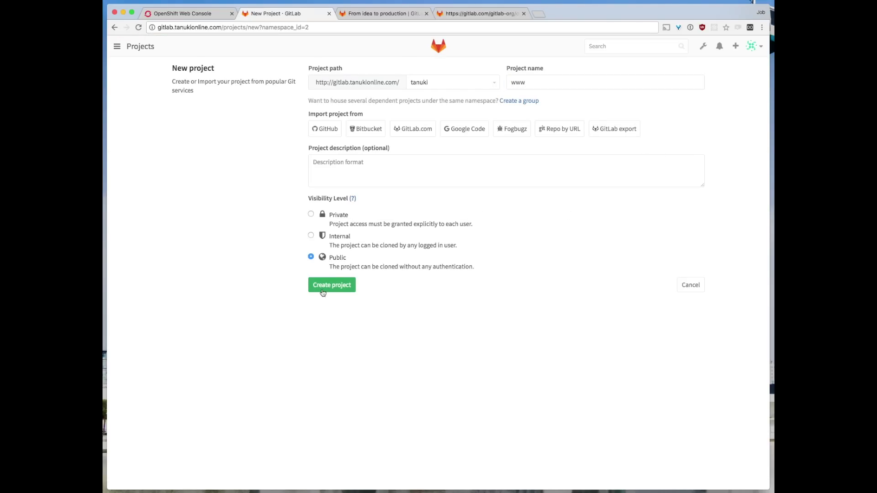
left_click(322, 289)
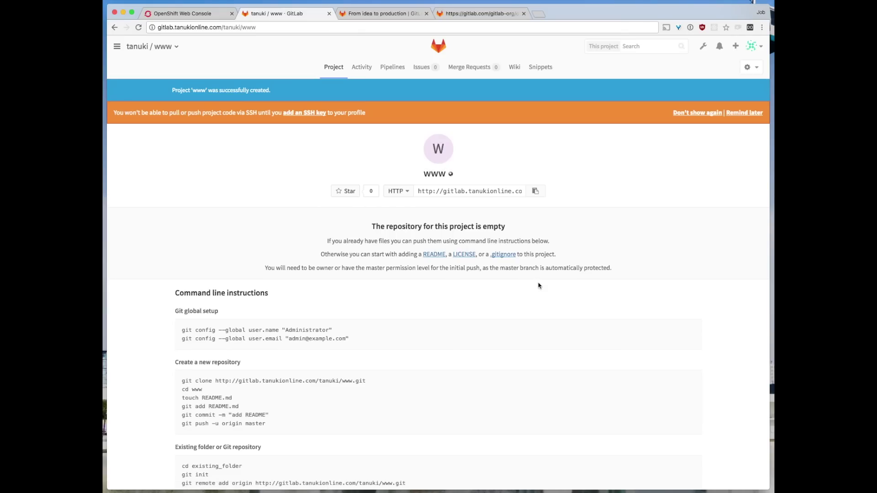
left_click(431, 255)
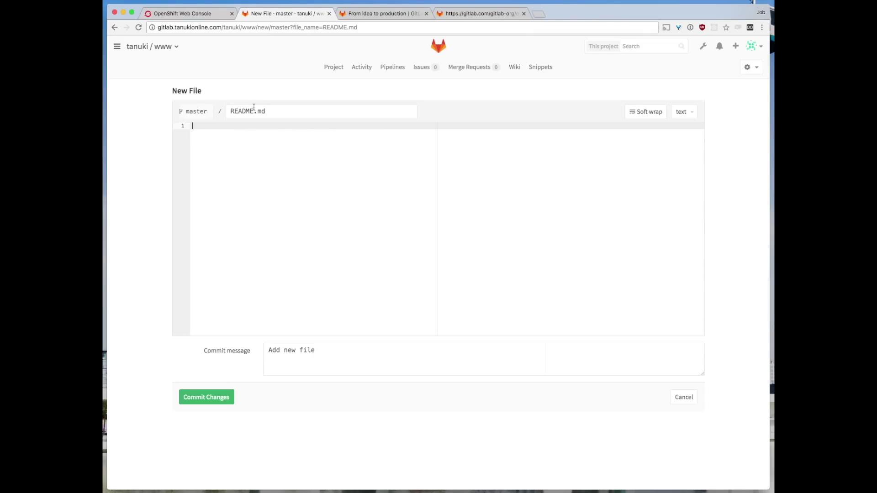
Rename the new file to index.html, write 'Hello world!' in it, and commit it.
triple_click(254, 110)
type("index.html")
key("Tab")
left_click(233, 154)
type("ello world!")
left_click(199, 400)
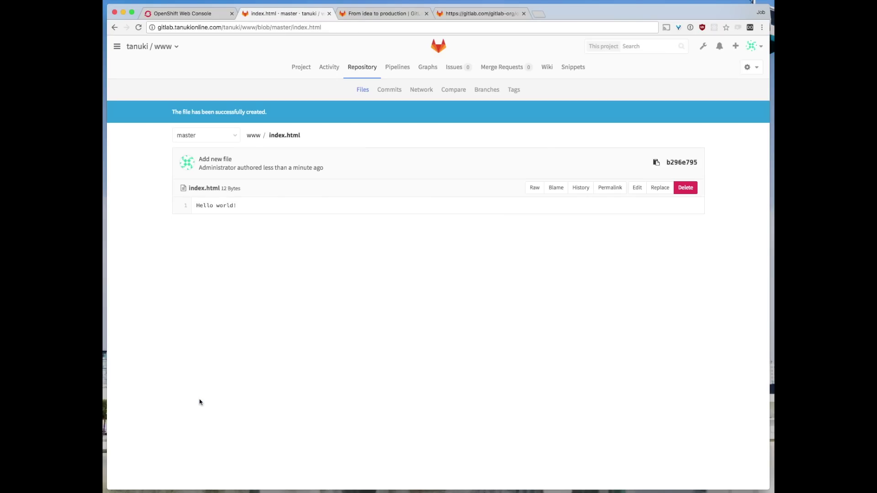
left_click(254, 135)
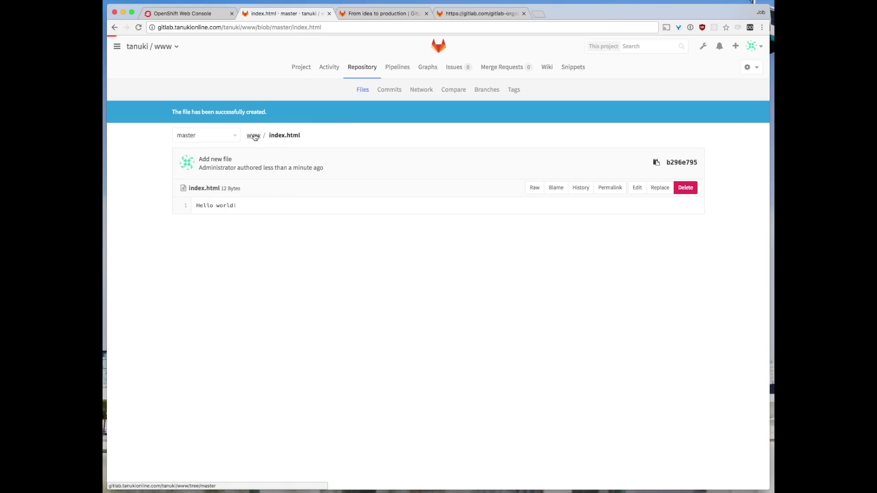
Commit a new file named Dockerfile, filled from the HTTPd template, to the www repository.
left_click(276, 113)
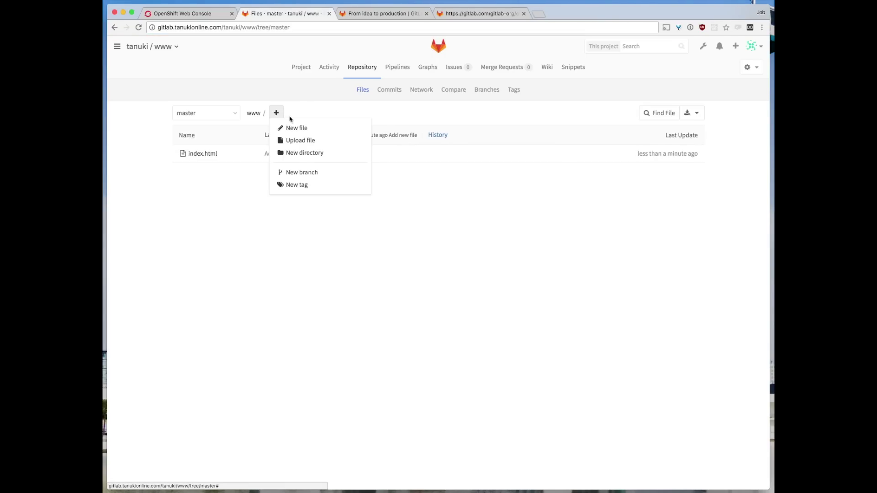
left_click(303, 130)
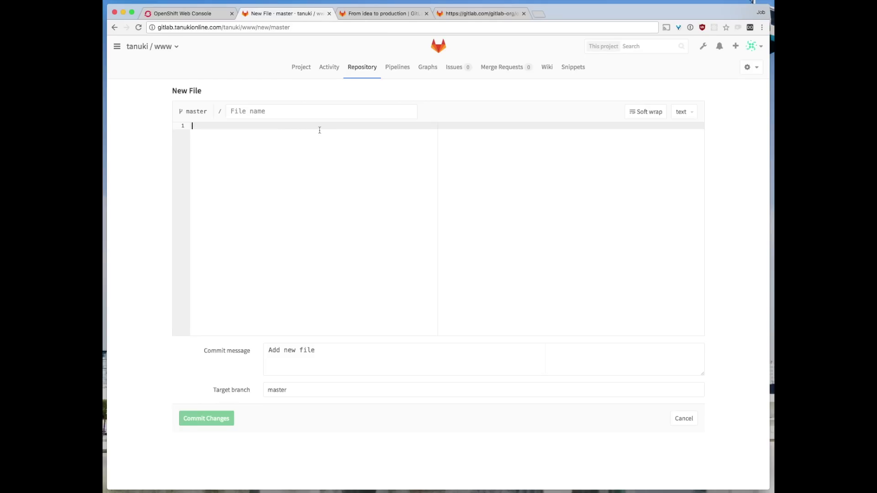
type("Dockerfi")
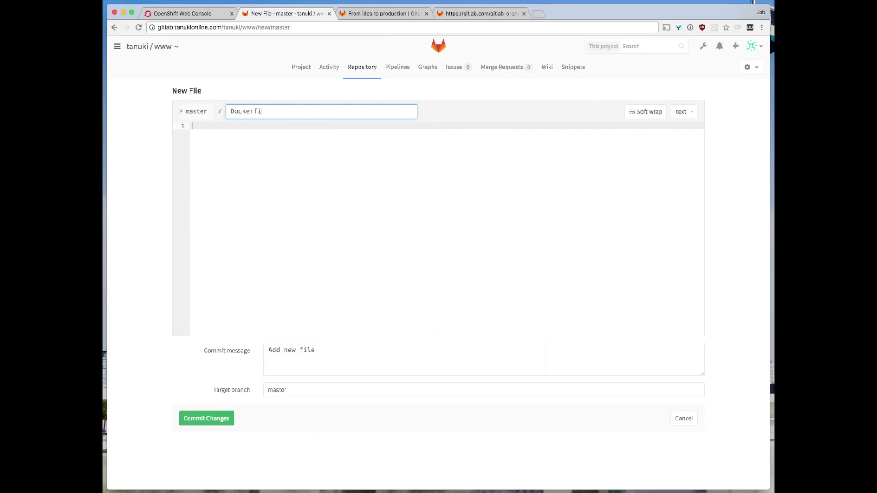
type("le")
left_click(535, 113)
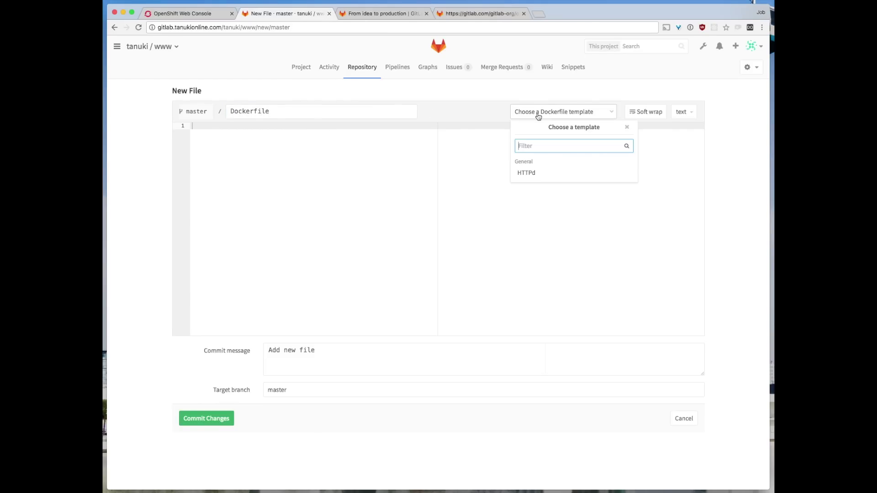
left_click(525, 173)
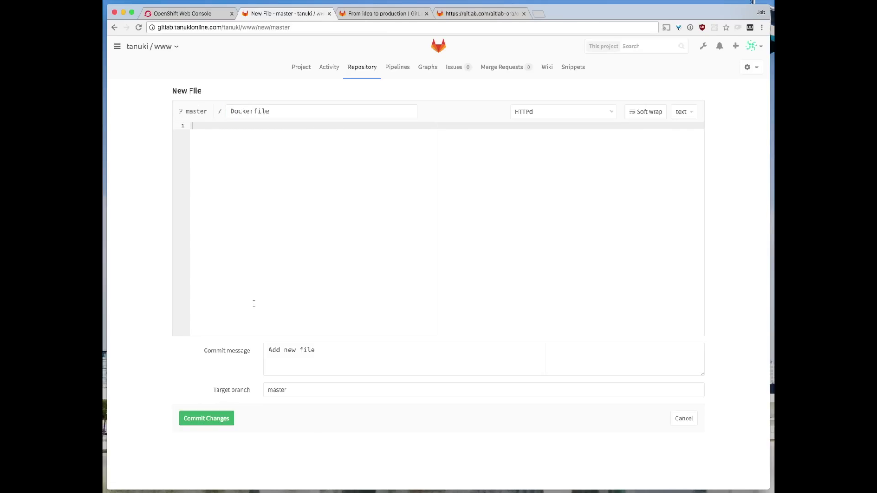
left_click(211, 419)
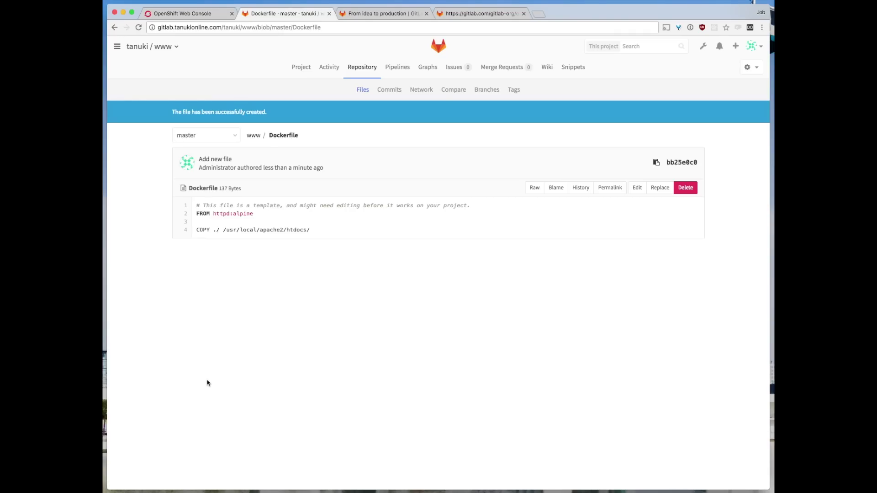
left_click(183, 13)
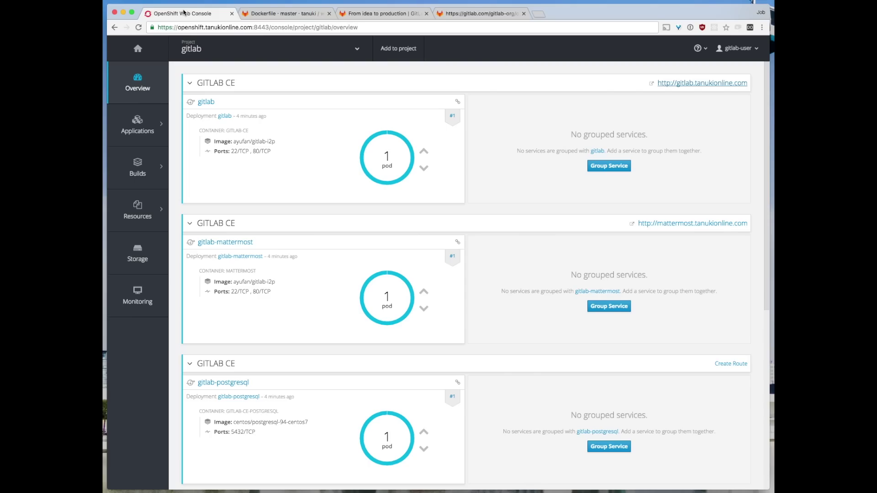
Reveal the session token on the Command Line Tools page and select it for copying.
left_click(700, 49)
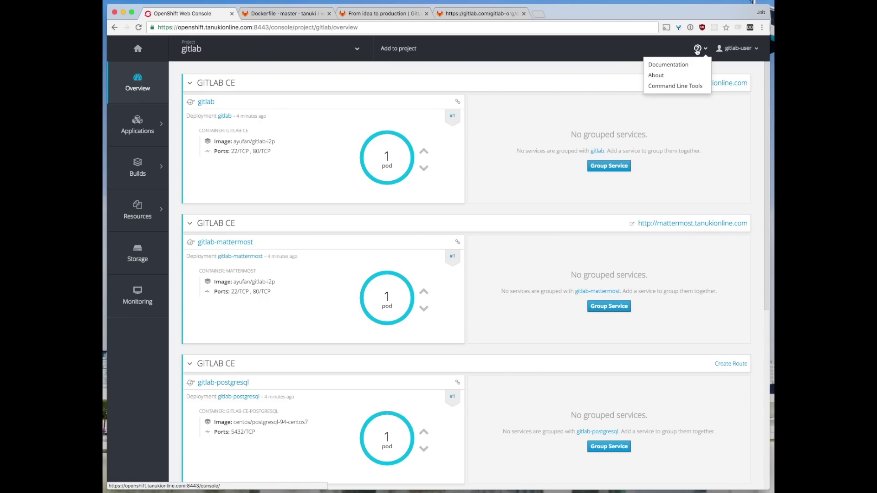
left_click(680, 87)
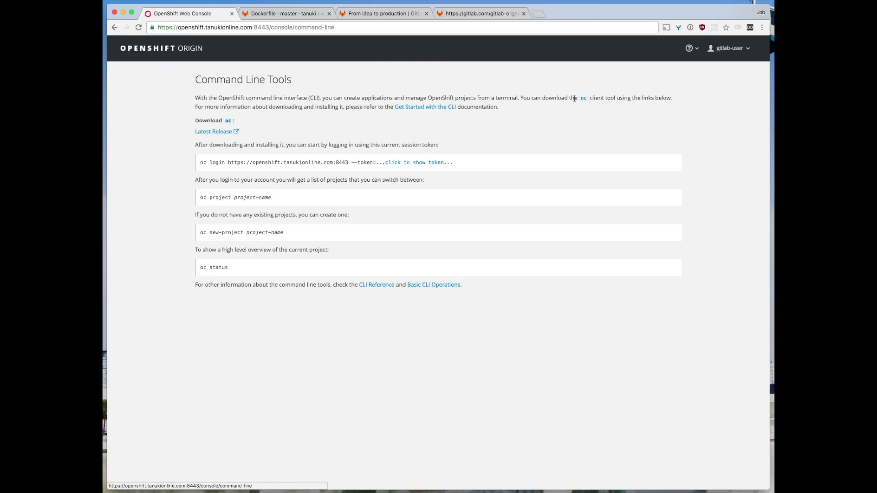
left_click(421, 162)
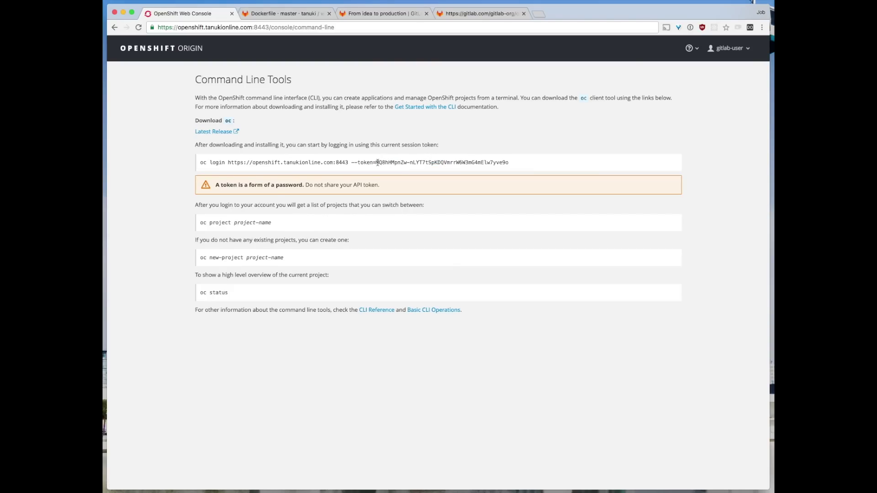
left_click_drag(376, 162, 517, 163)
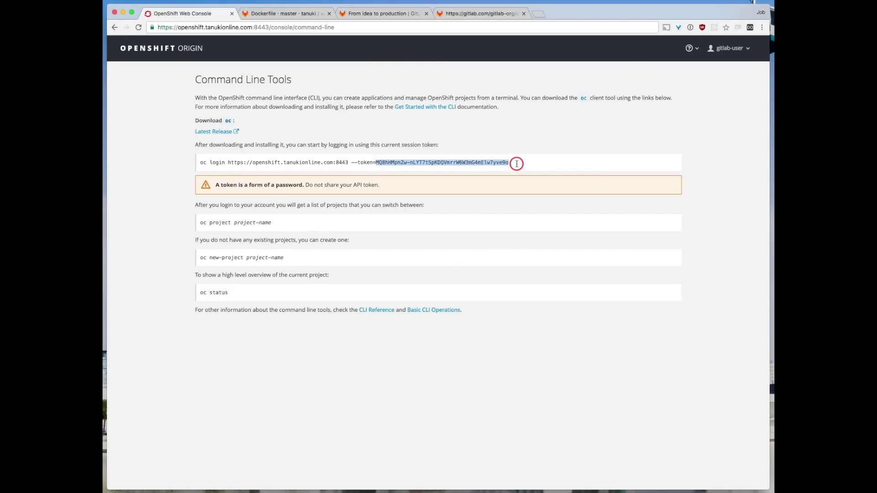
Add an OPENSHIFT_TOKEN secret variable holding the copied OpenShift token.
left_click(291, 13)
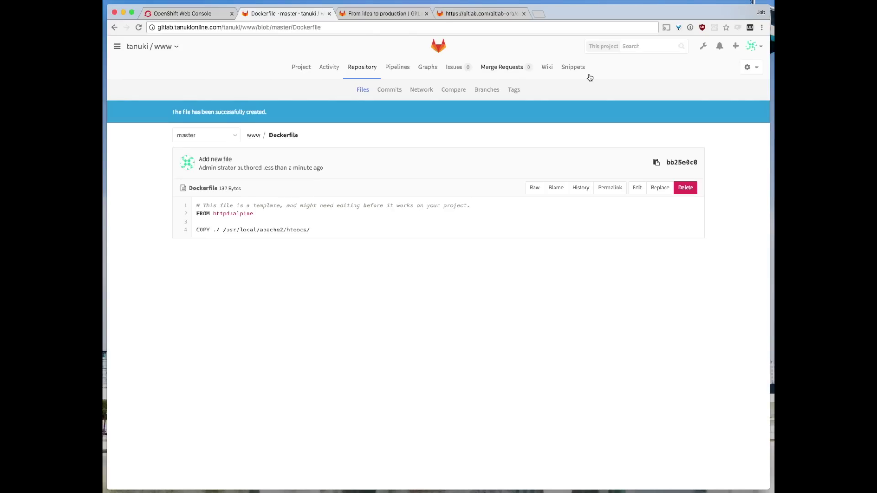
left_click(748, 69)
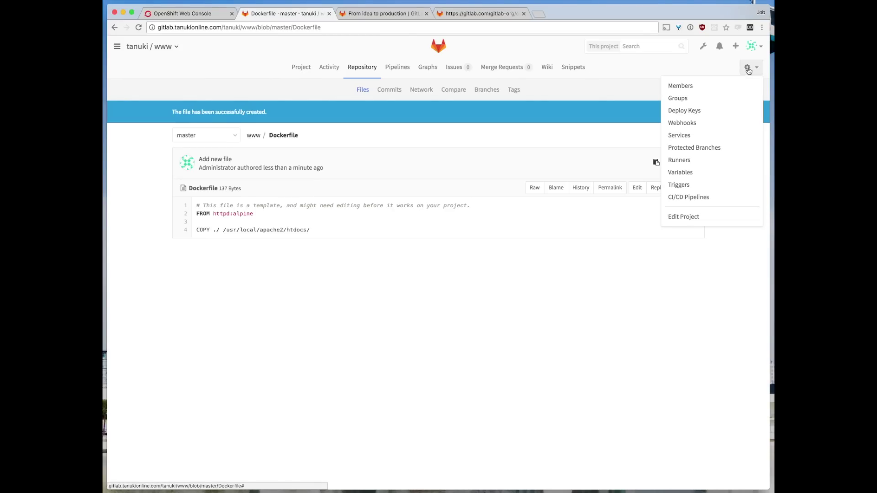
left_click(691, 172)
left_click(371, 115)
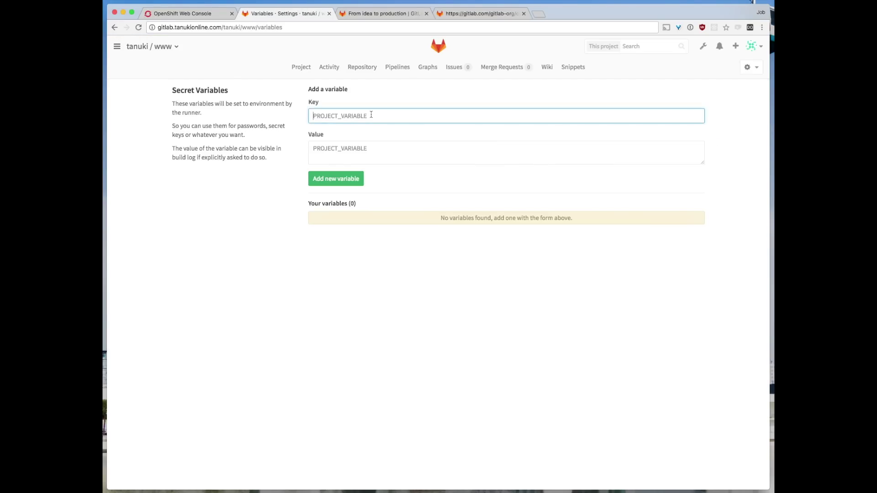
type("OPENSHIFT_TO")
type("KEN")
key("Tab")
key("ctrl+v")
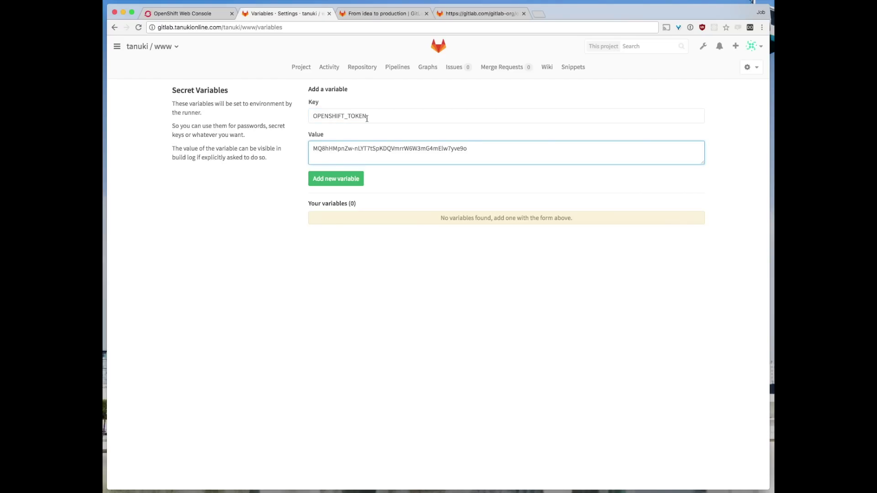
left_click(328, 179)
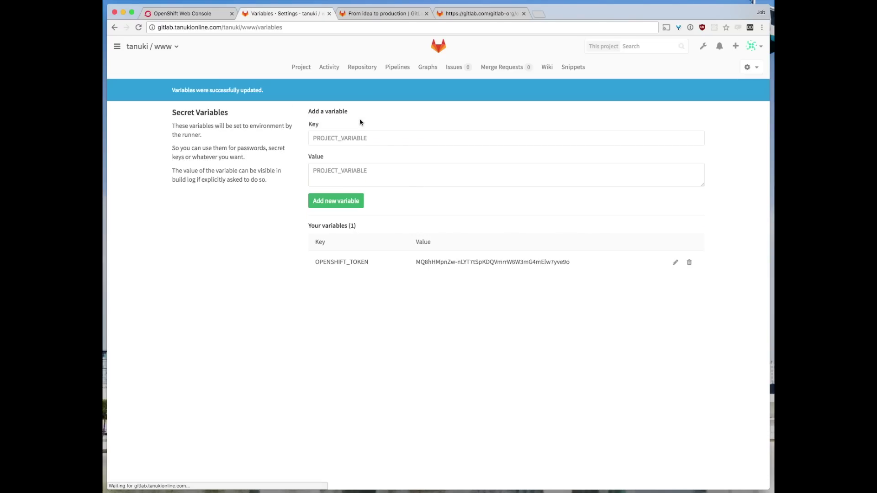
Add OPENSHIFT_SERVER and OPENSHIFT_DOMAIN variables with the server address and domain.
left_click(336, 140)
type("OPENS")
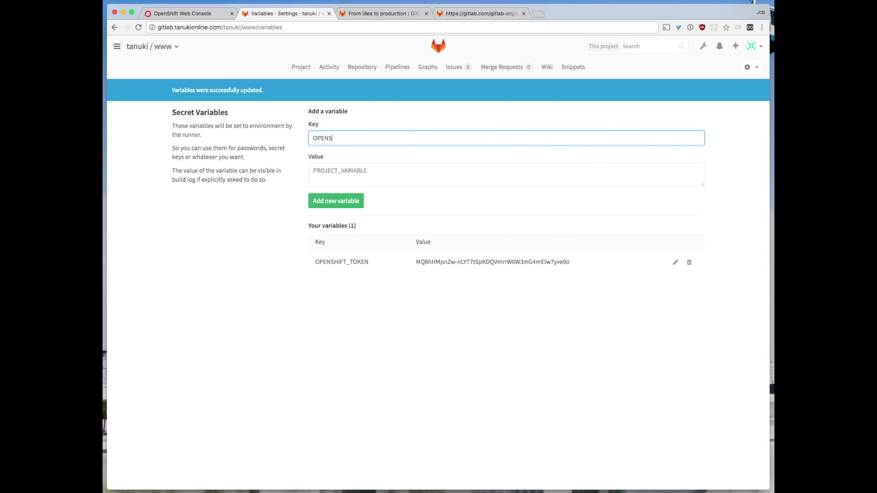
type("HIFT_SERVER")
key("Tab")
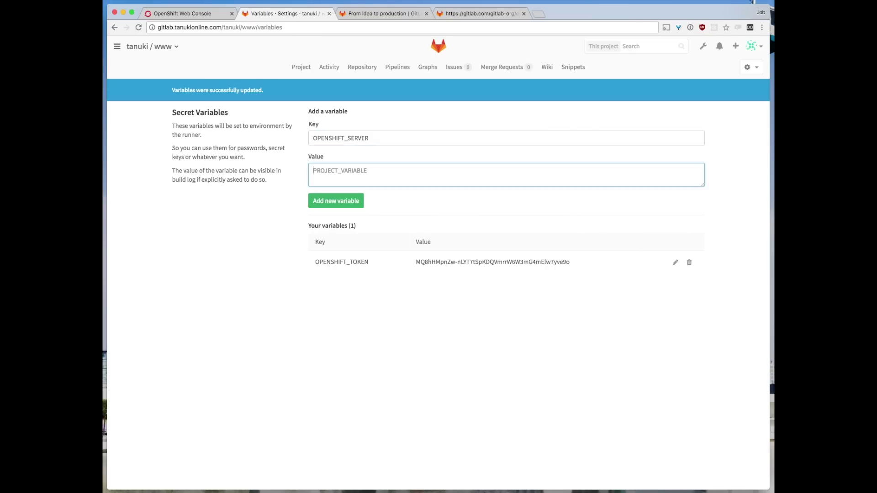
type("https")
type("://")
type("openshift.tanuki")
type("online.com/")
type("8")
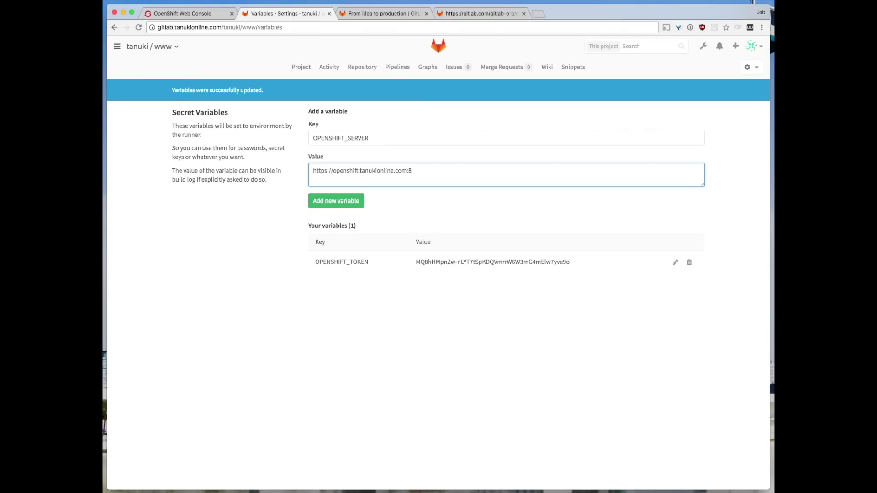
type("44")
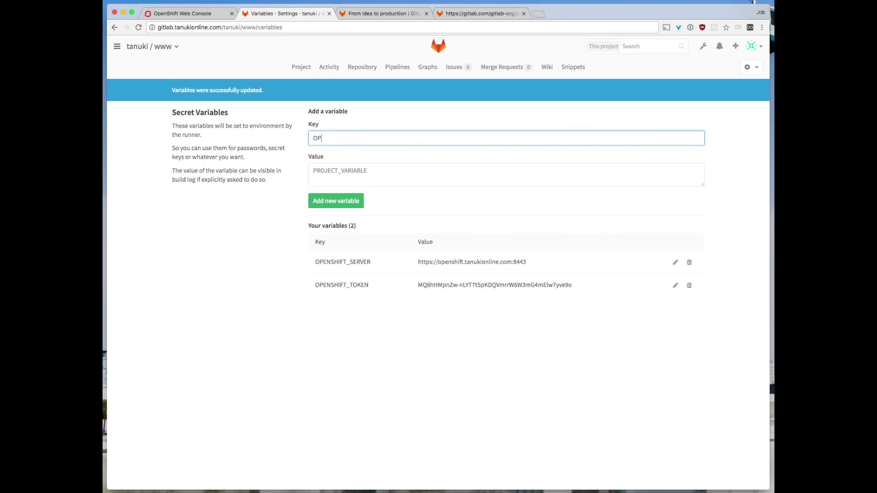
type("ENSHIFT_DOMAIN")
key("Tab")
type("tan")
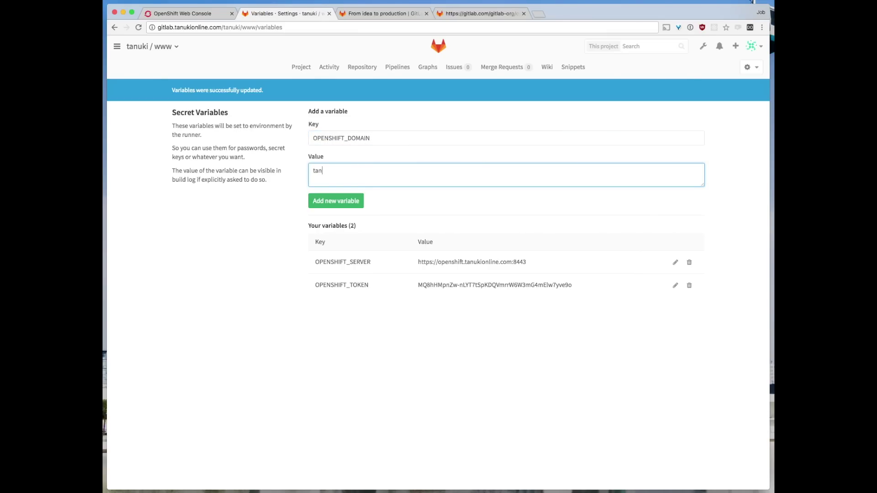
type("ukionline.com")
left_click(328, 203)
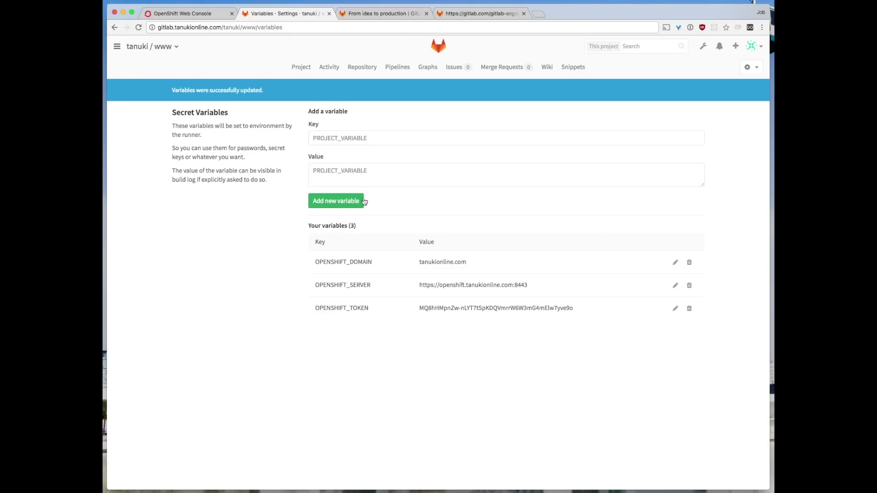
Create .gitlab-ci.yml from the OpenShift GitLab CI Yaml template and commit it to master.
left_click(300, 67)
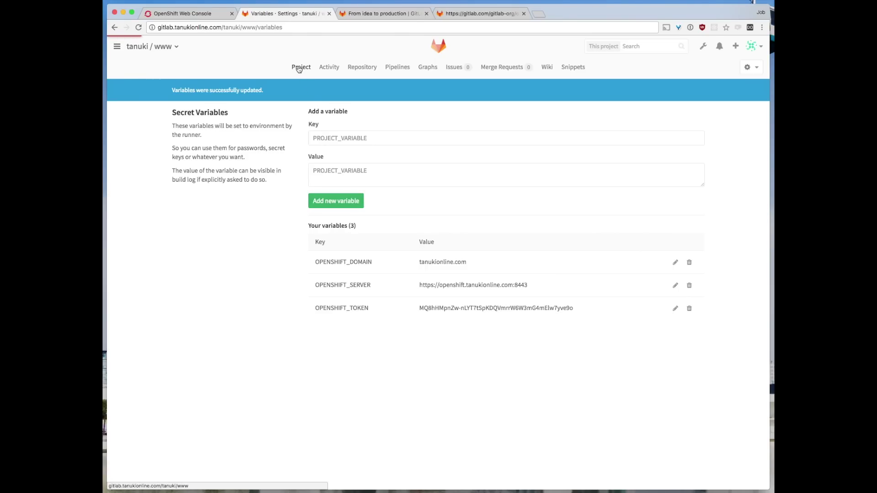
left_click(509, 205)
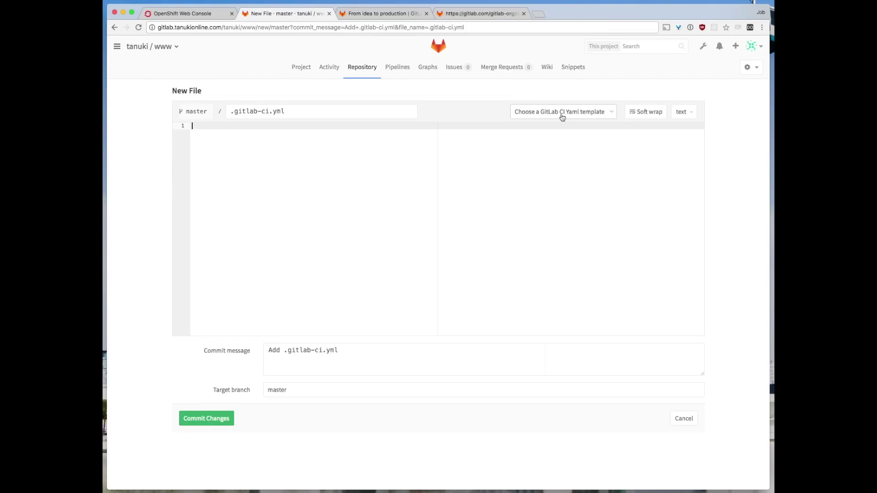
left_click(563, 113)
type("pp")
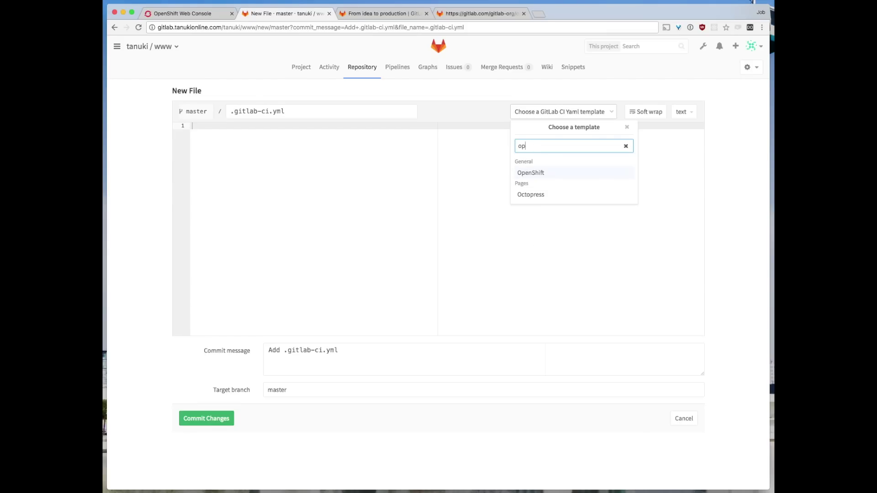
left_click(533, 173)
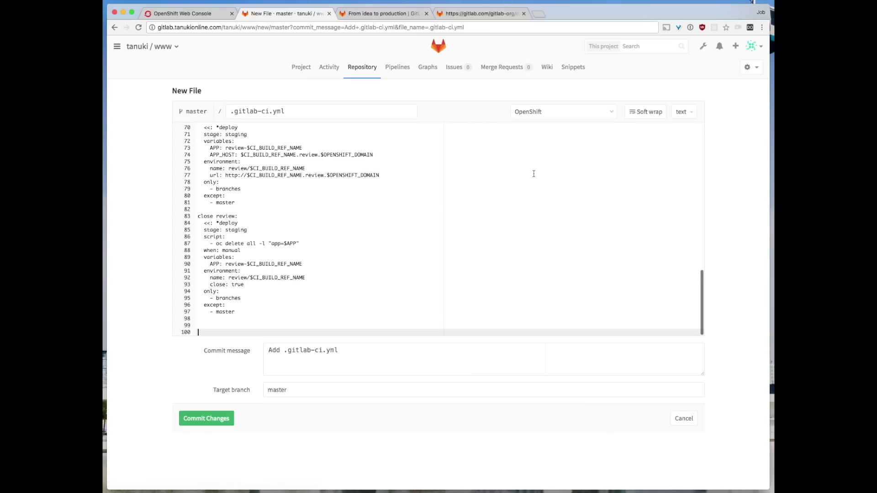
left_click(209, 422)
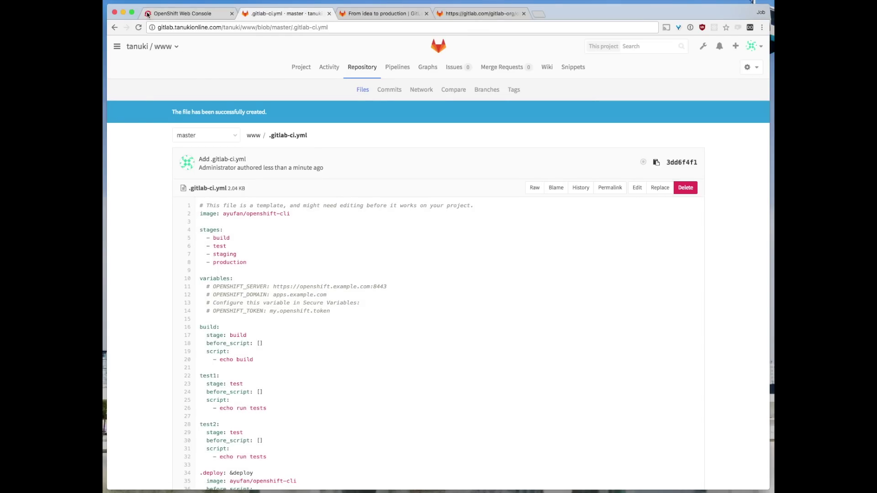
left_click(166, 15)
Open the gitlab project's overview from the OpenShift Origin projects list.
left_click(147, 49)
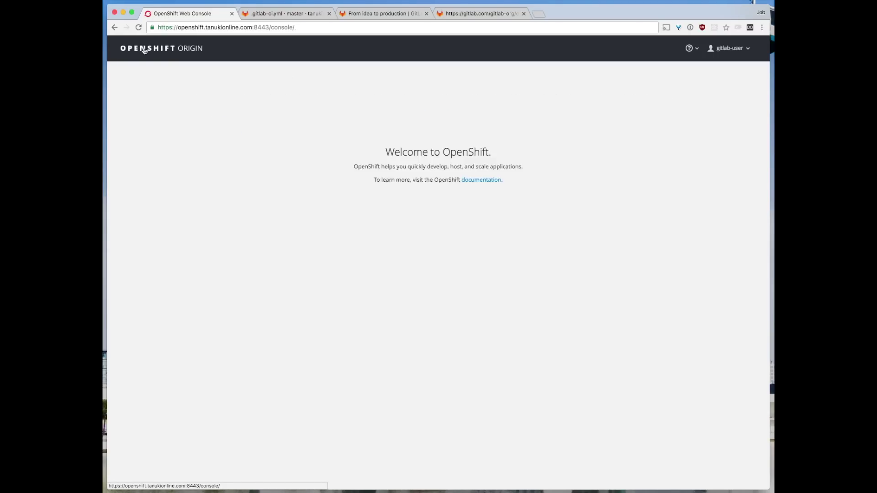
left_click(211, 115)
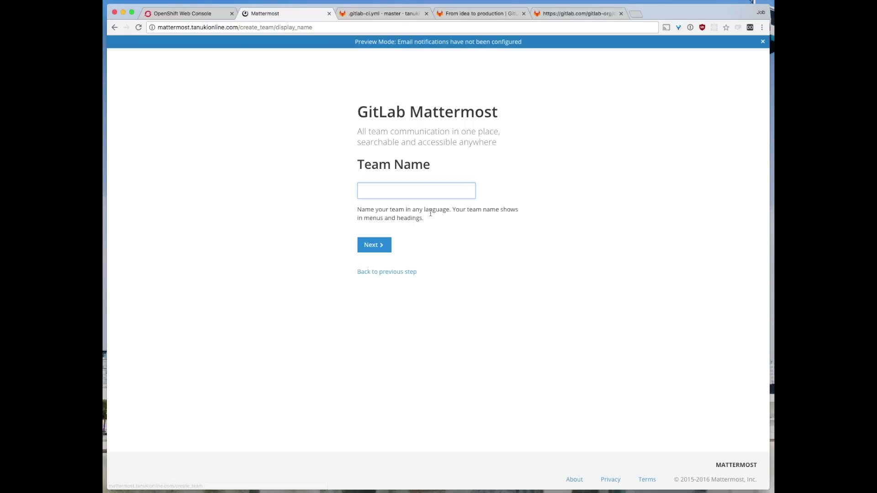
type("tanuki")
Create the tanuki team and a www channel in Mattermost.
left_click(373, 240)
left_click(373, 269)
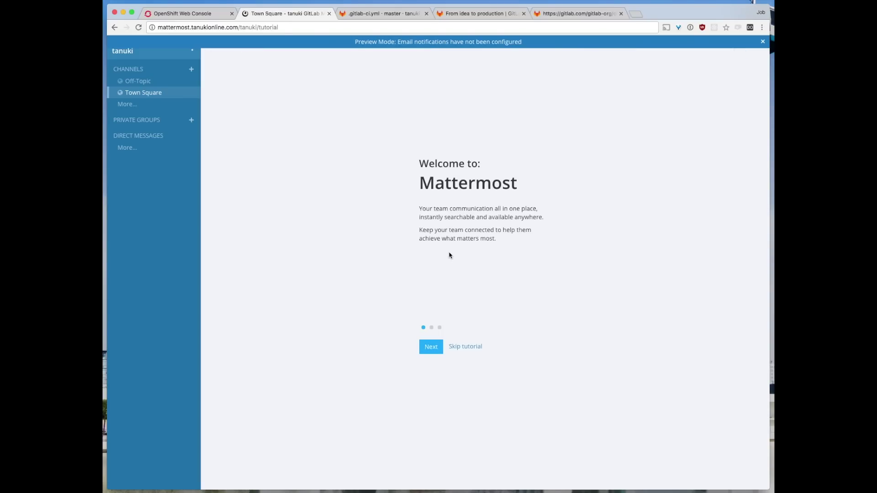
left_click(192, 70)
type("www")
left_click(558, 301)
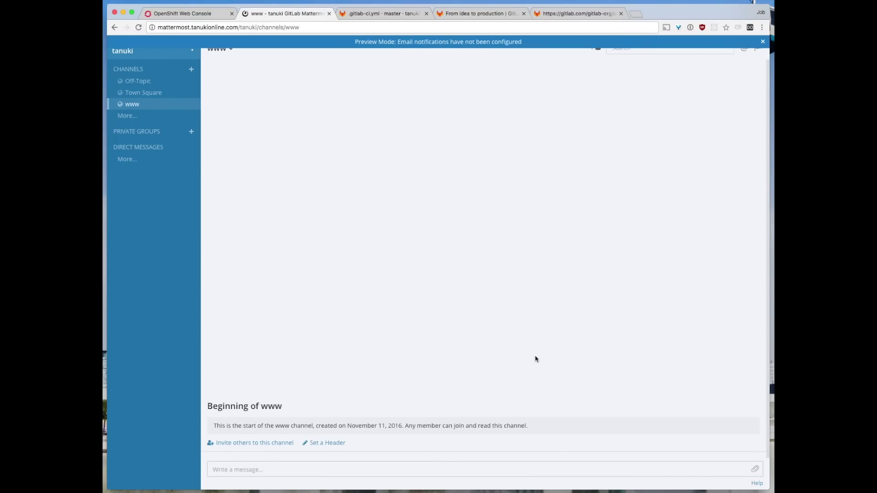
type("Let's improve the")
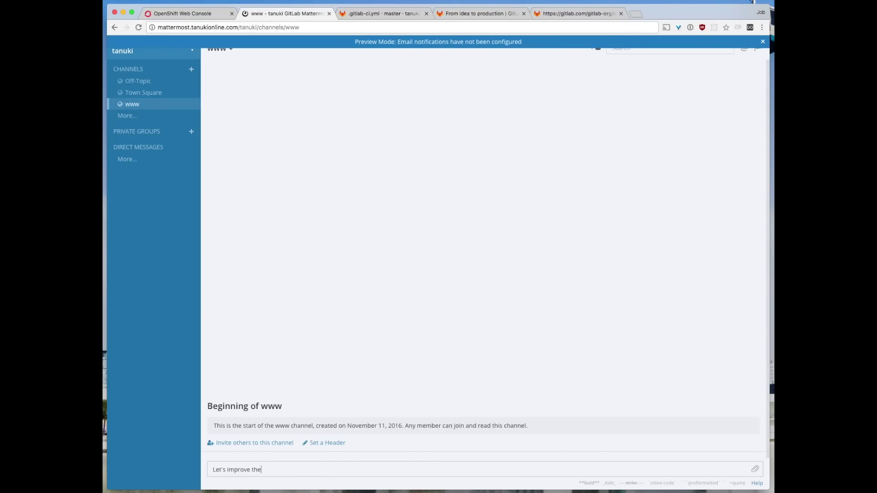
type(" homepage!")
Post a homepage note, then run /issue create Make homepage more descriptive with a description line.
key("Return")
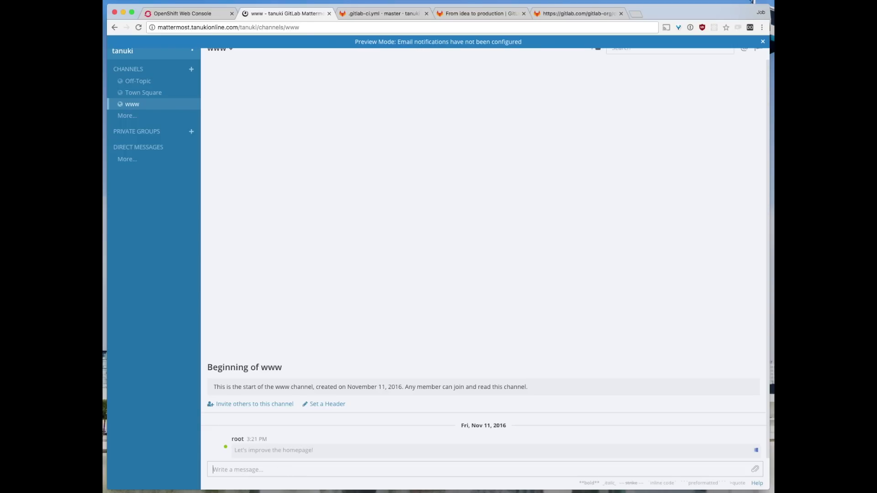
type("/issue")
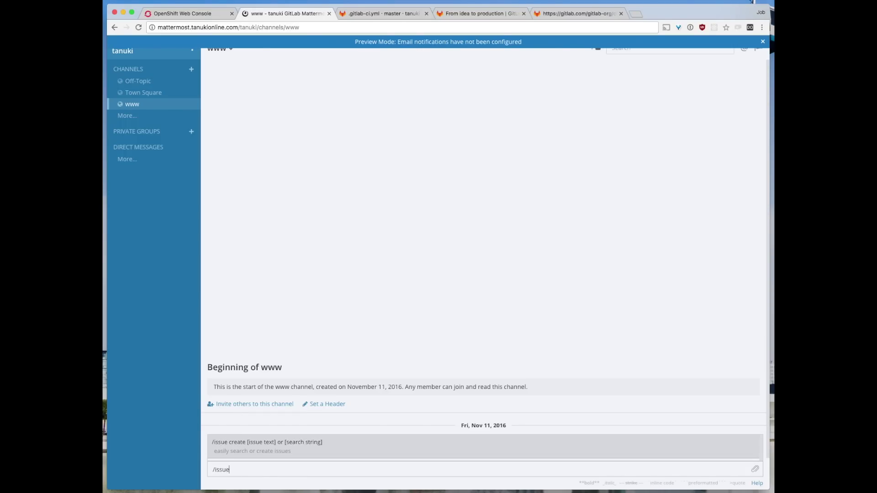
type(" create Make h")
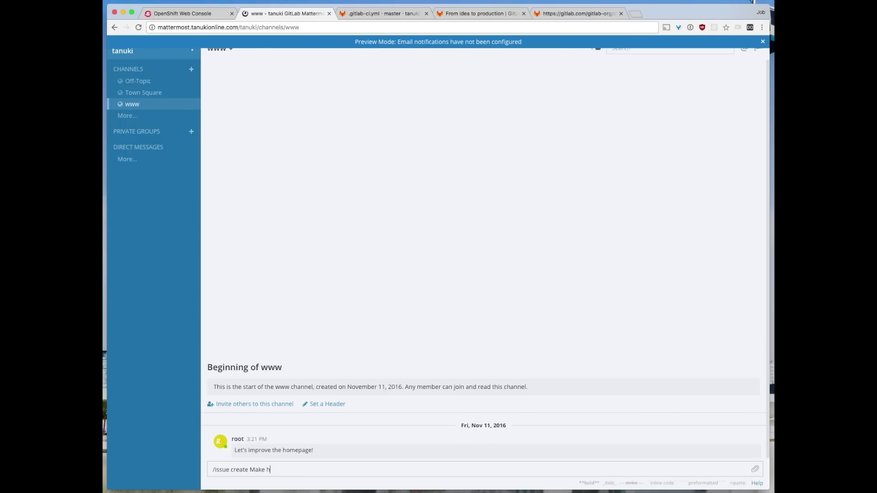
type("omepage more desc")
type("riptive")
key("shift+Return")
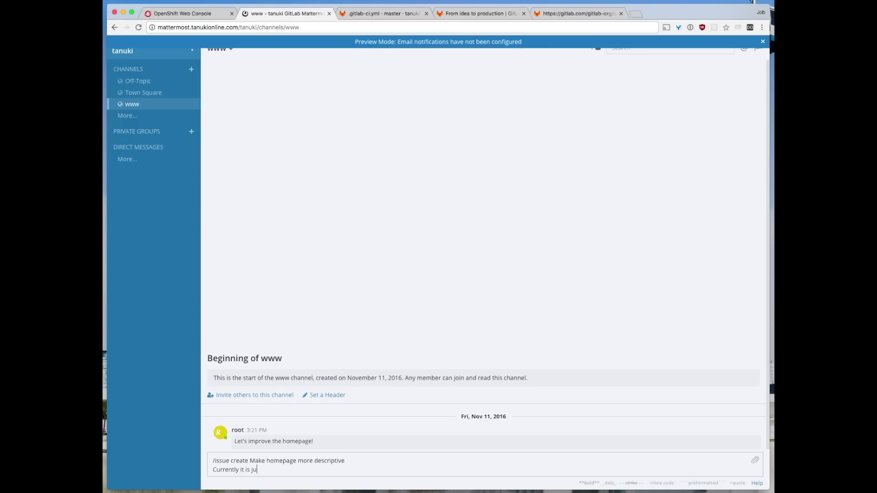
type("world")
key("Return")
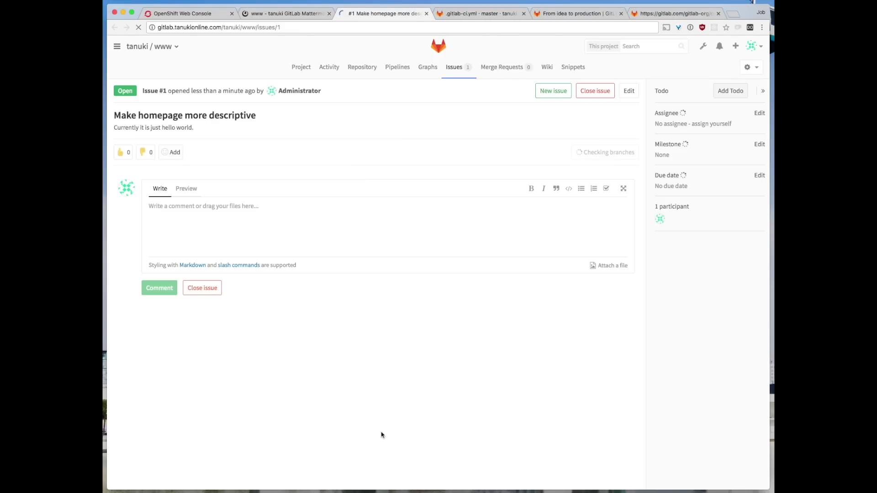
Add default lists to the www issue board and drag issue #1 from Backlog to Doing.
left_click(463, 73)
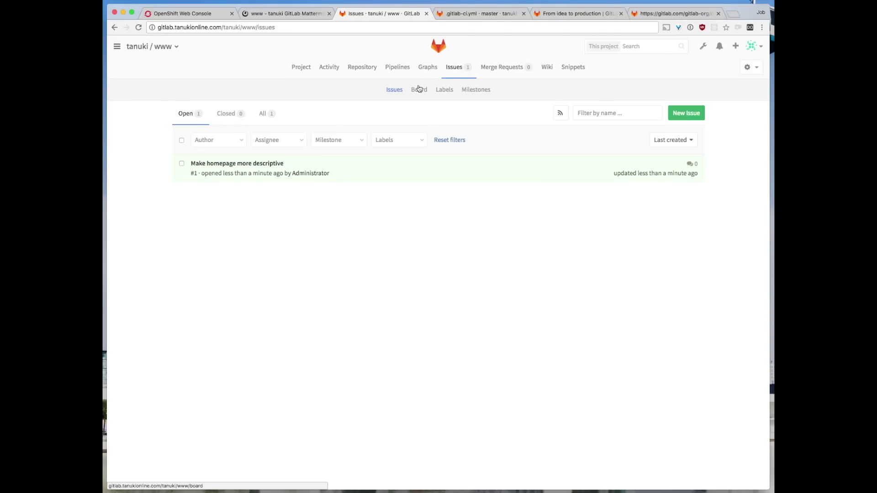
left_click(419, 89)
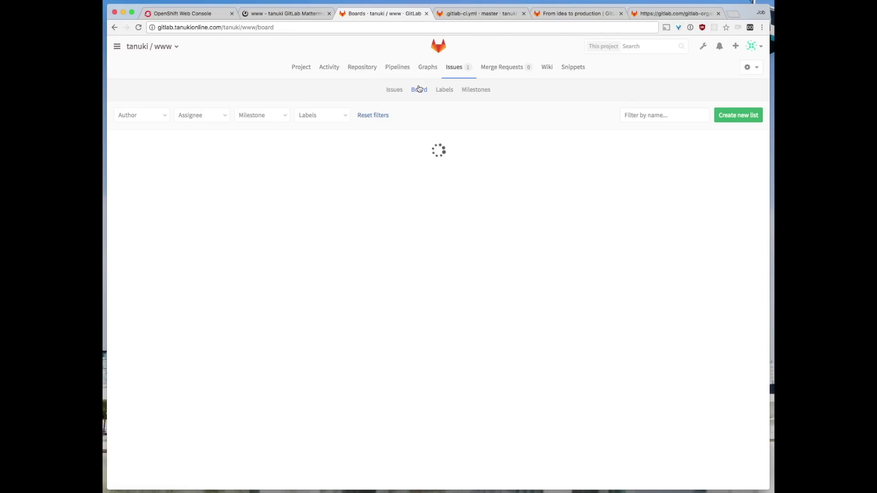
left_click(357, 246)
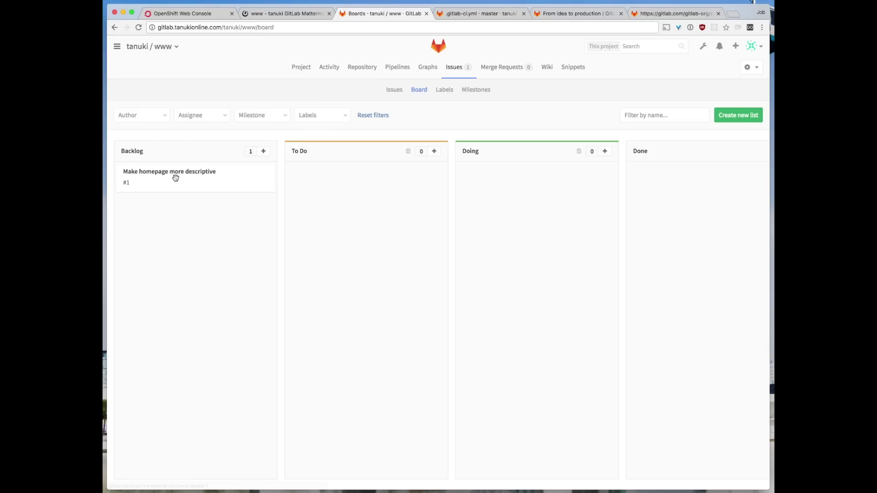
left_click_drag(170, 174, 508, 211)
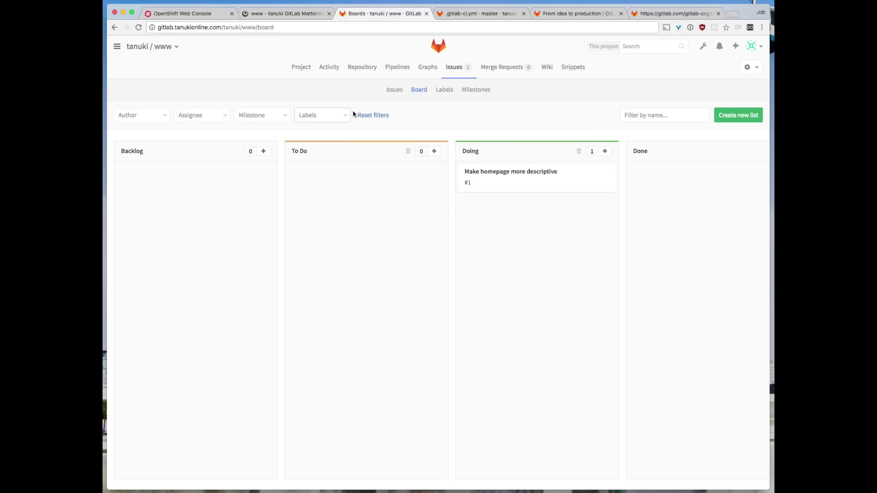
left_click(409, 74)
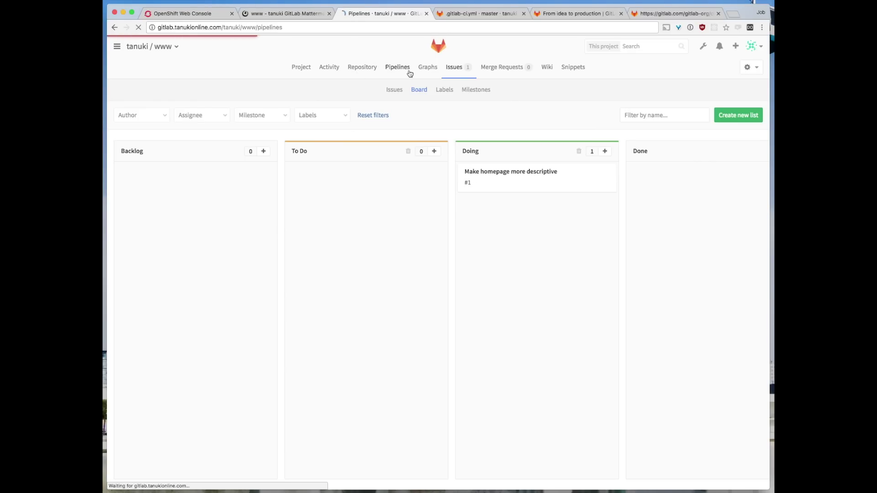
Edit staging's htdocs/index.html in vi to read 'Updated Hello world!', then view the repository's index.html.
left_click(452, 94)
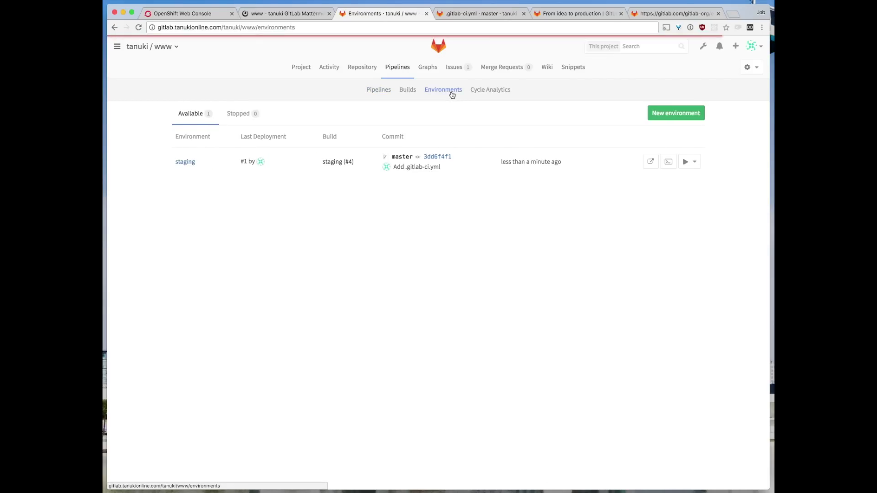
left_click(668, 162)
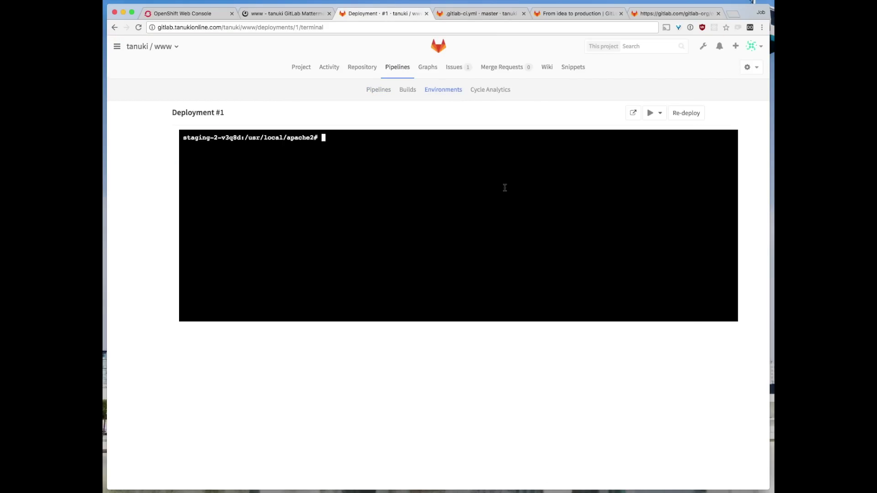
type("vi htdo")
type("cs/index.")
type("html")
key("Return")
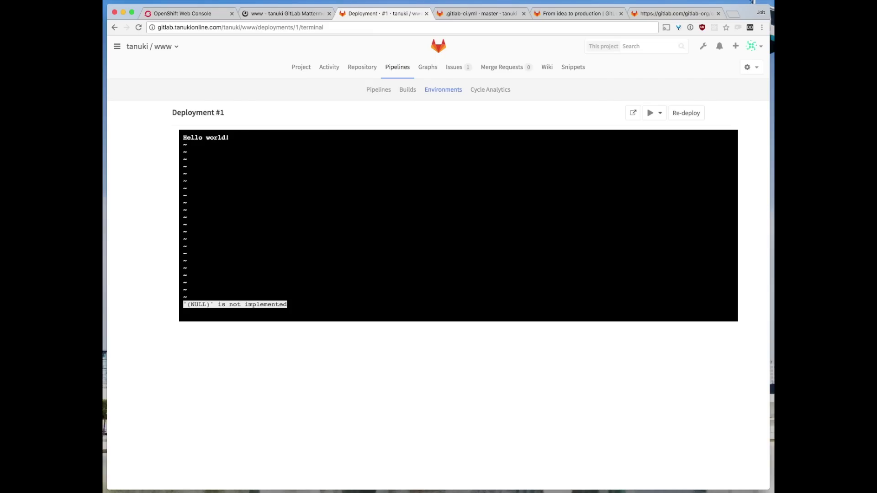
type("iUpdated")
key("Escape")
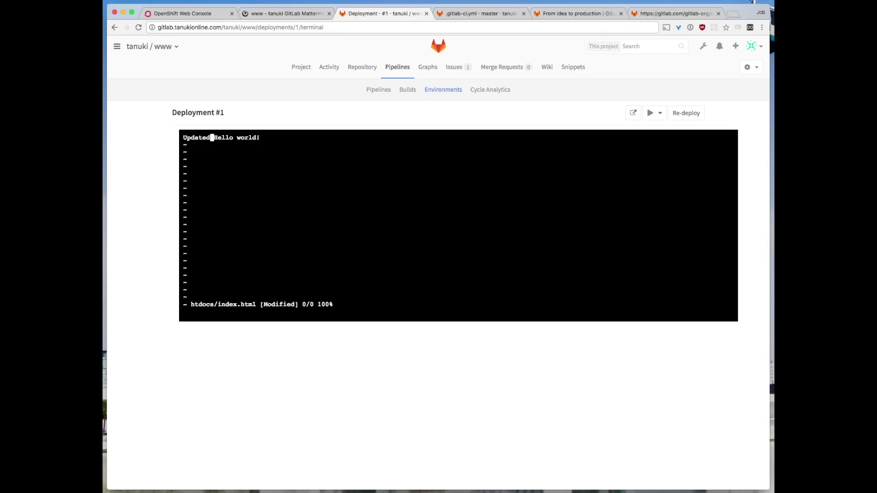
type(":wq")
key("Return")
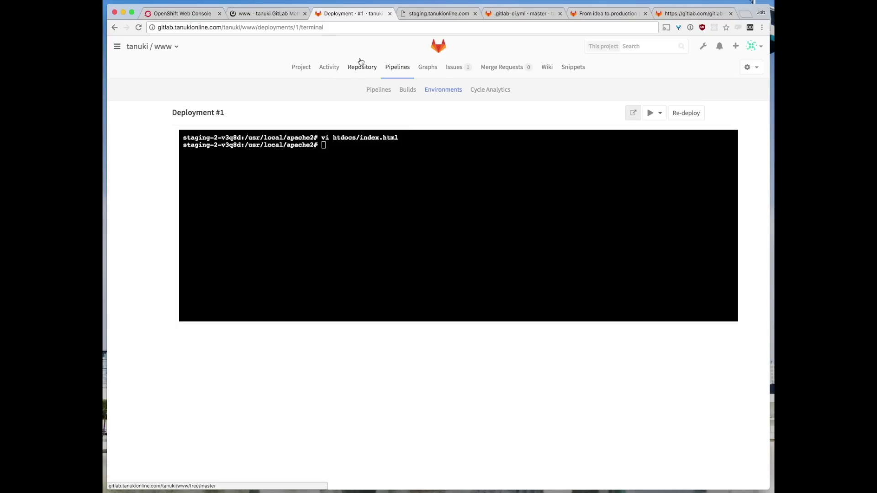
left_click(362, 66)
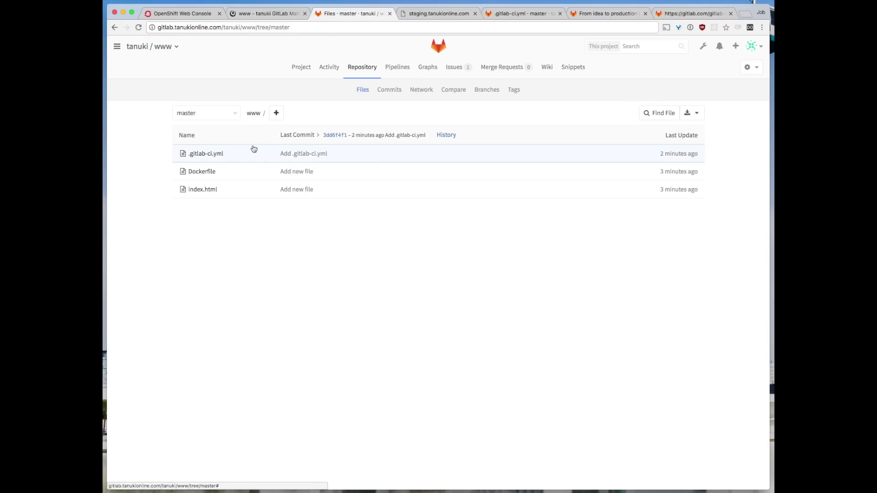
left_click(199, 190)
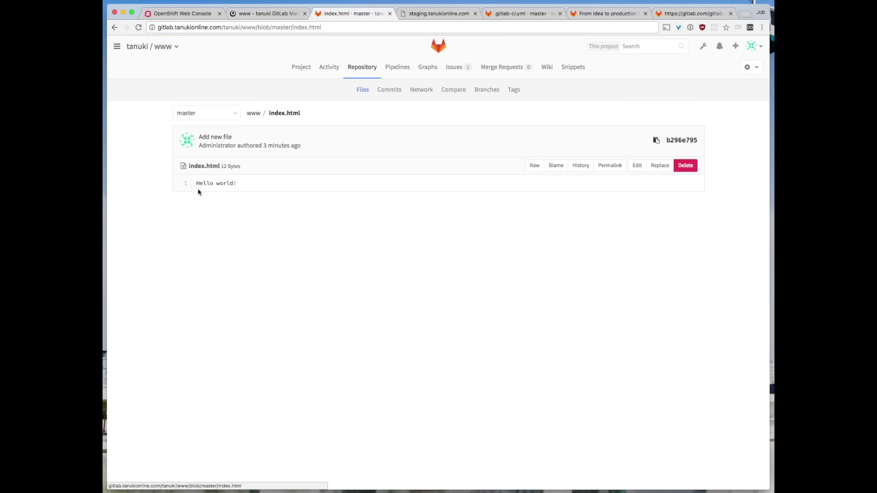
Replace index.html with '<h1>Idea to Production demo</h1>' and commit it to new branch 1-homepage.
left_click(637, 165)
key("ctrl+a")
type("<h1")
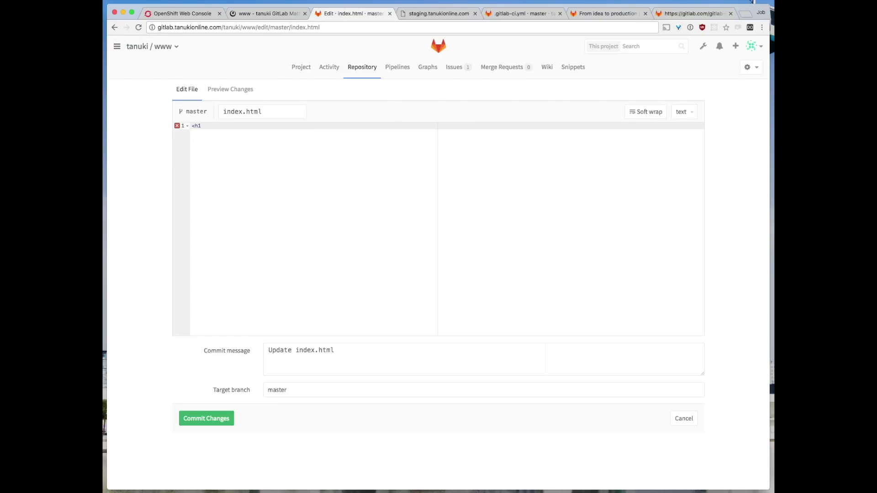
type(">Ide")
type("a to Production de")
type("mo</h1>")
double_click(302, 389)
type("1-")
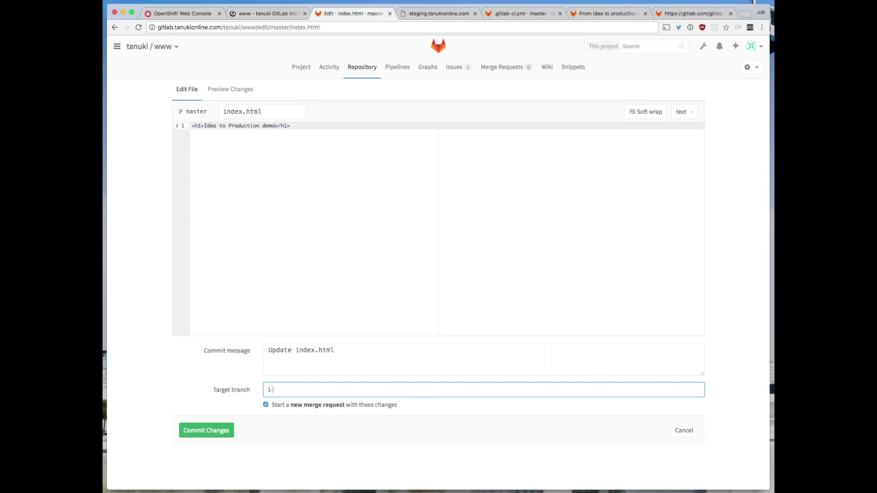
type("homepage")
left_click(212, 429)
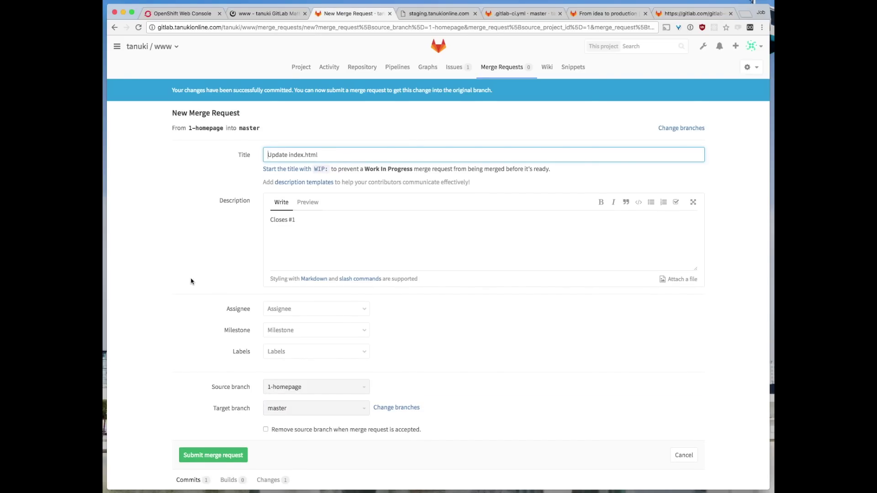
scroll(192, 282, "down", 2)
scroll(191, 281, "down", 1)
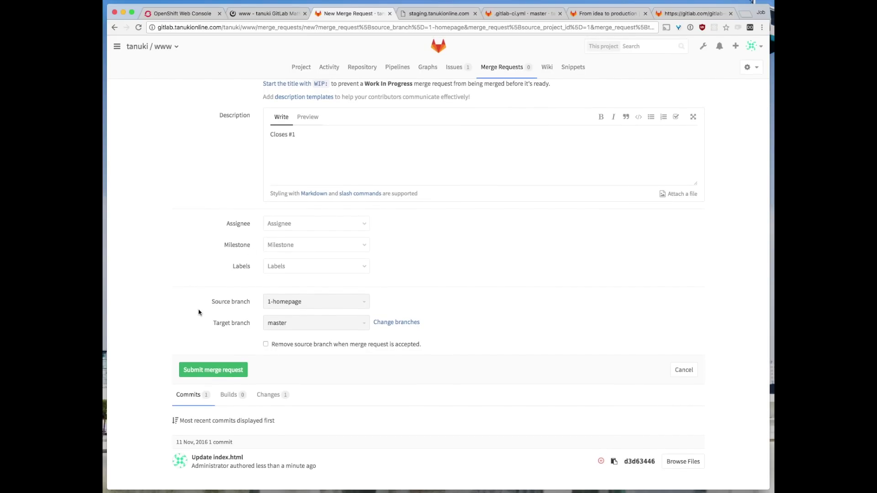
Submit merge request !1 from 1-homepage into master with description 'Closes #1'.
left_click(212, 371)
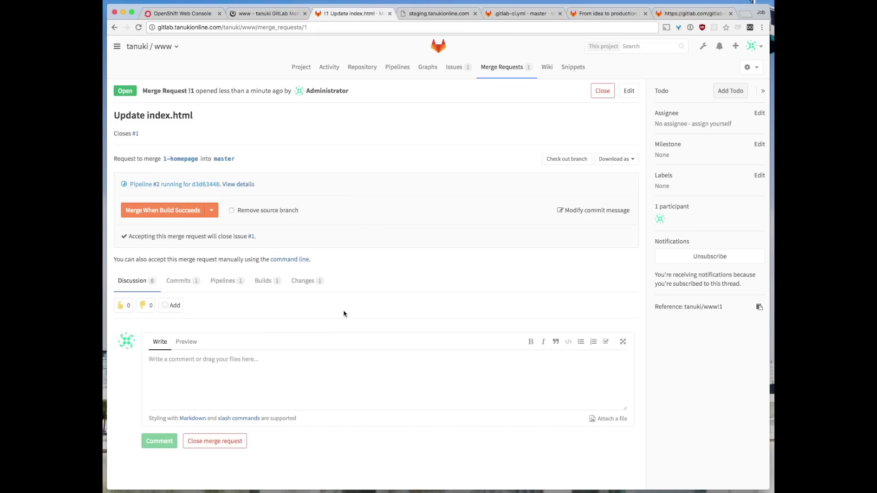
left_click(401, 68)
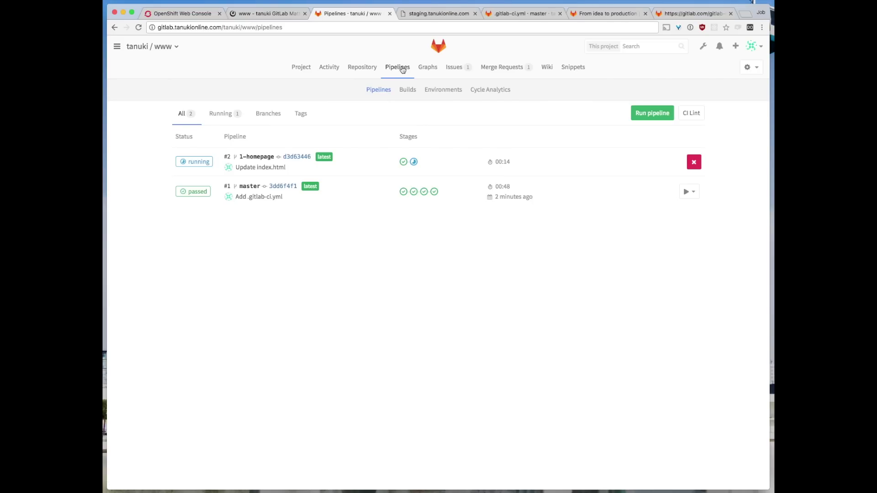
Open pipeline #2 and check that the test1 job's log shows a successful build.
left_click(229, 158)
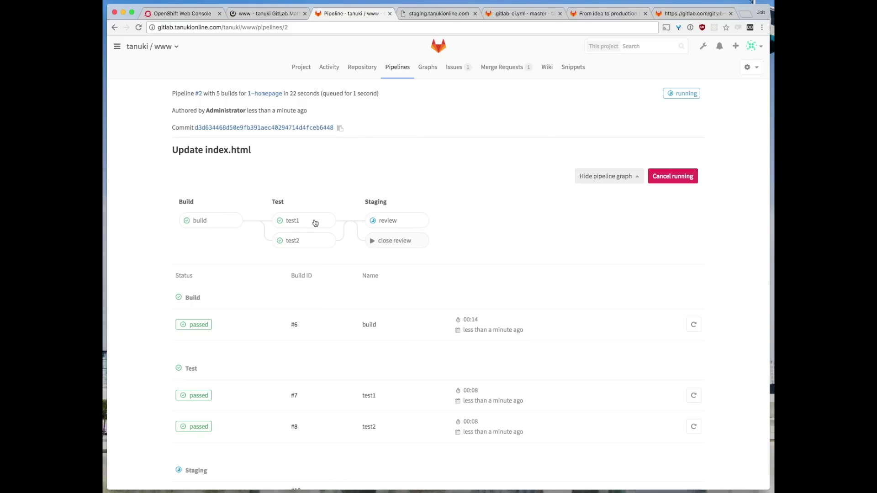
left_click(293, 220)
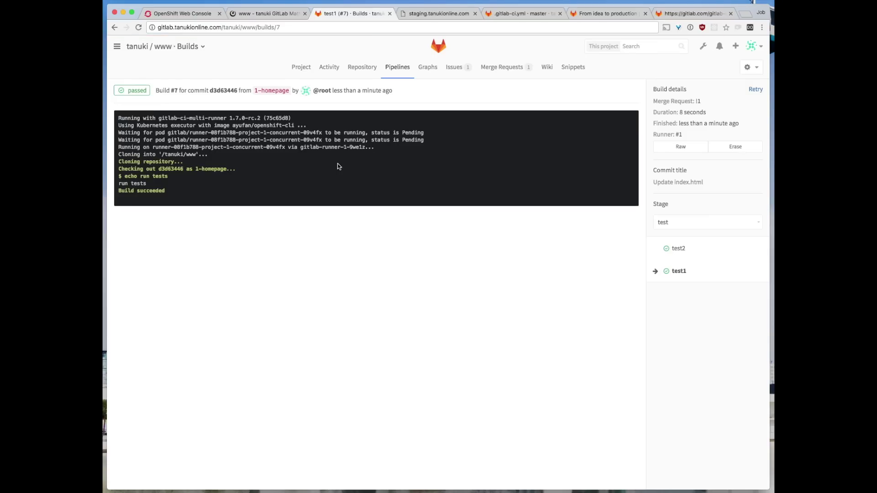
Check the GitLab runner build pods in the OpenShift gitlab project overview.
left_click(197, 15)
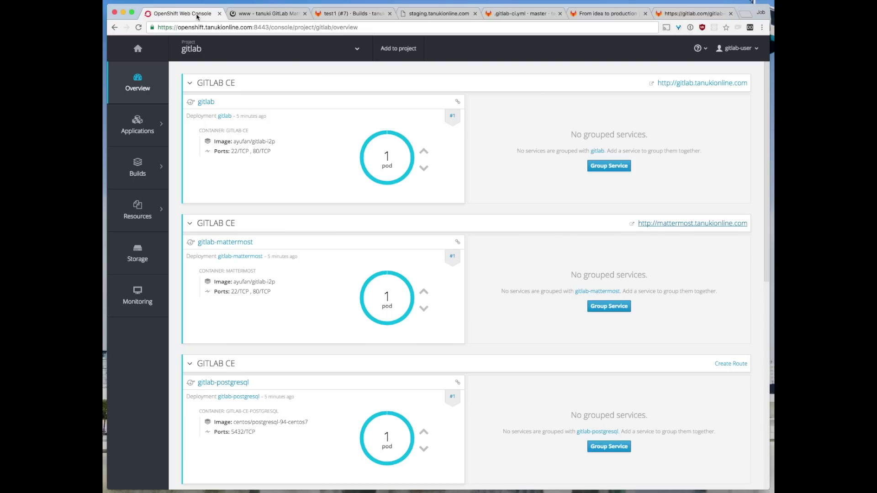
scroll(339, 249, "down", 3)
scroll(339, 249, "down", 2)
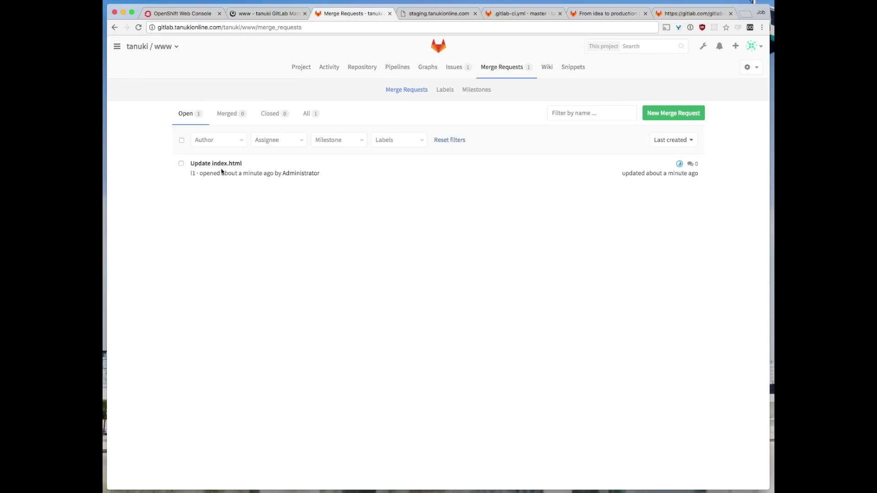
Comment 'Looks good!' on changed line 1 of index.html in merge request !1.
left_click(214, 167)
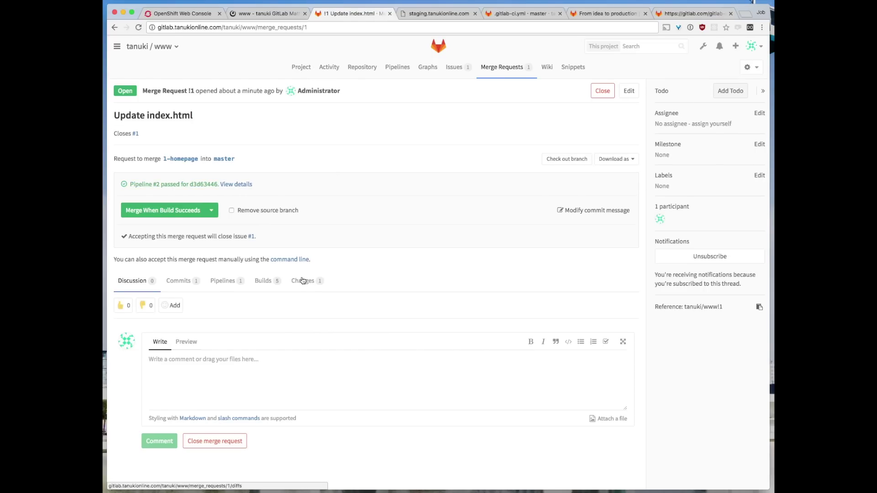
left_click(302, 282)
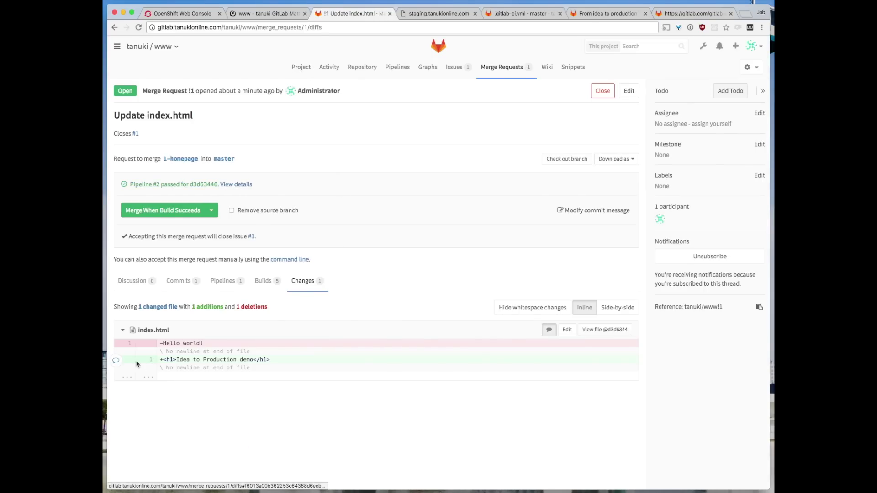
left_click(117, 360)
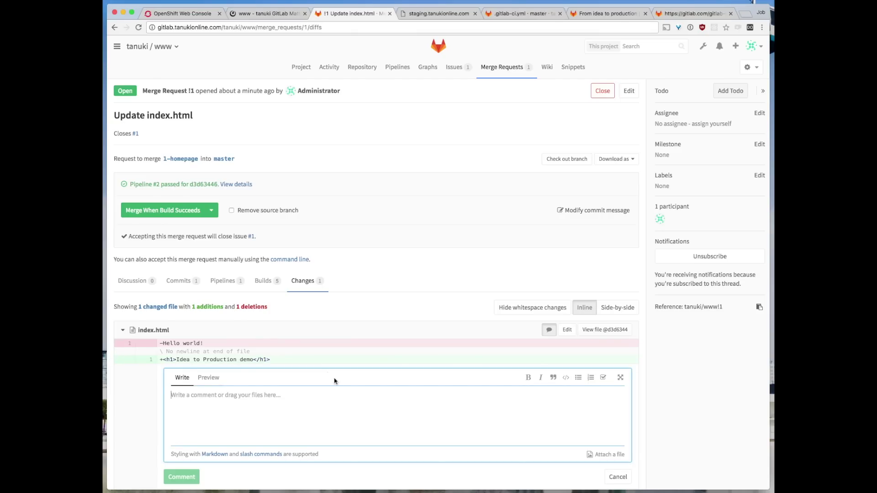
type("Looks good!")
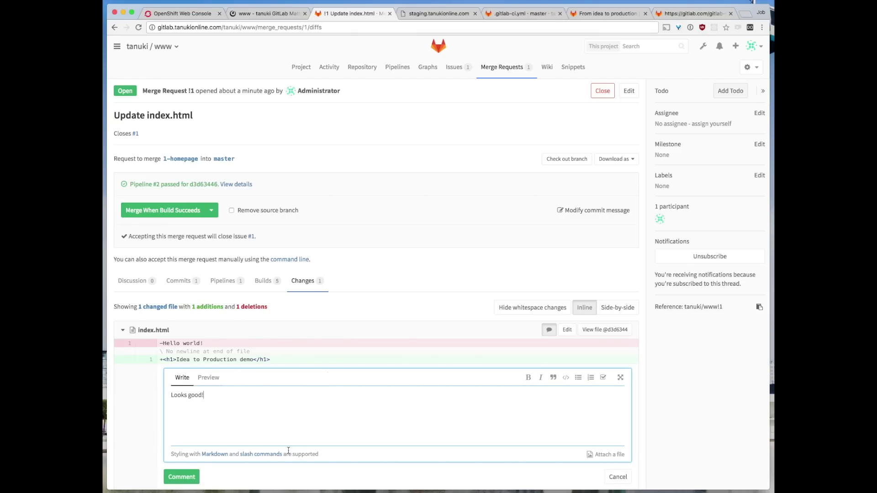
left_click(188, 478)
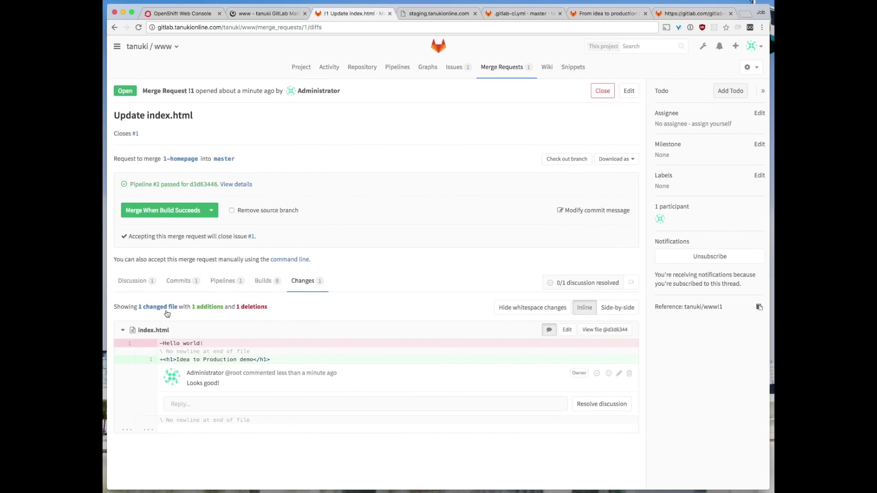
left_click(229, 283)
Refresh merge request !1 to see the review deployment status, then accept the merge into master.
left_click(137, 284)
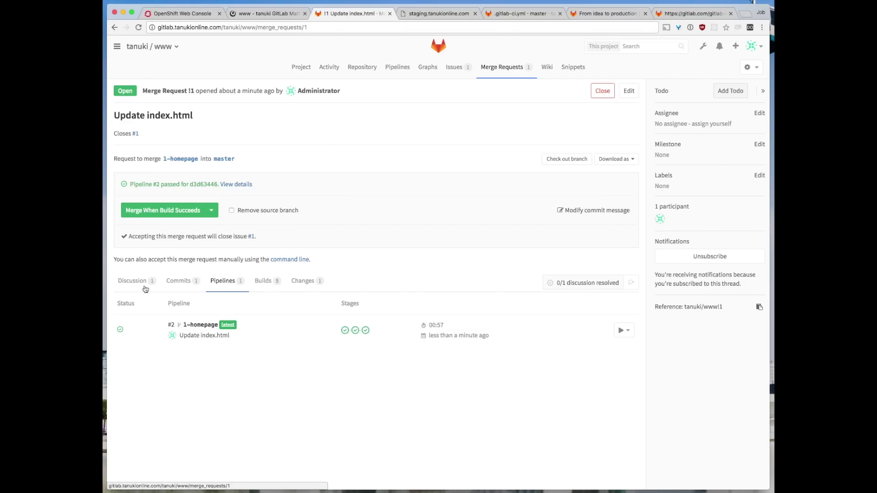
left_click(138, 28)
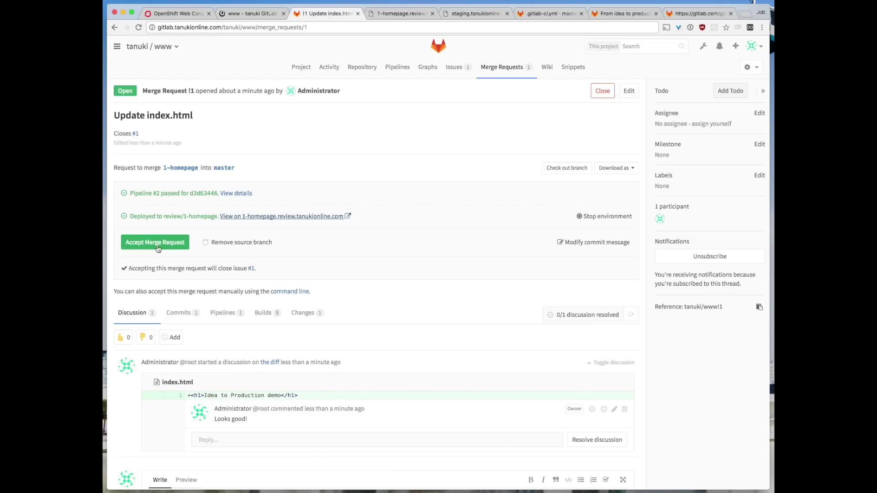
left_click(158, 248)
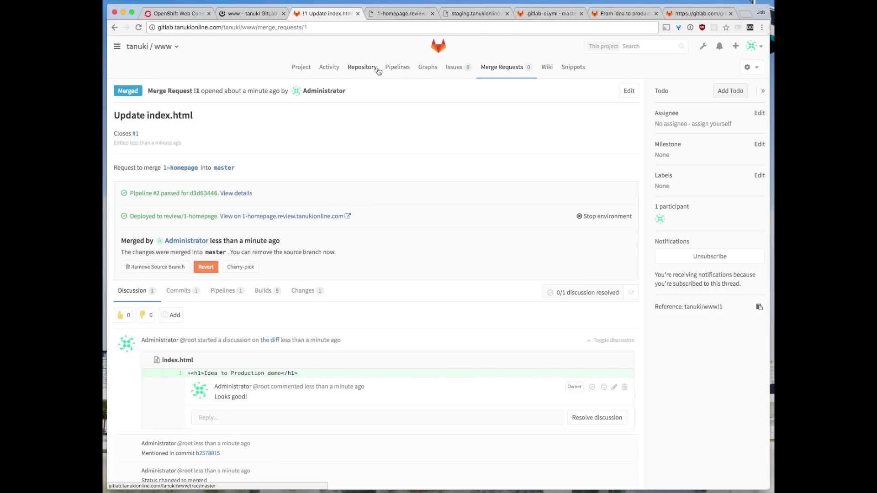
Verify merged request !1 deployed to staging, then bring up Mattermost's www channel.
left_click(226, 292)
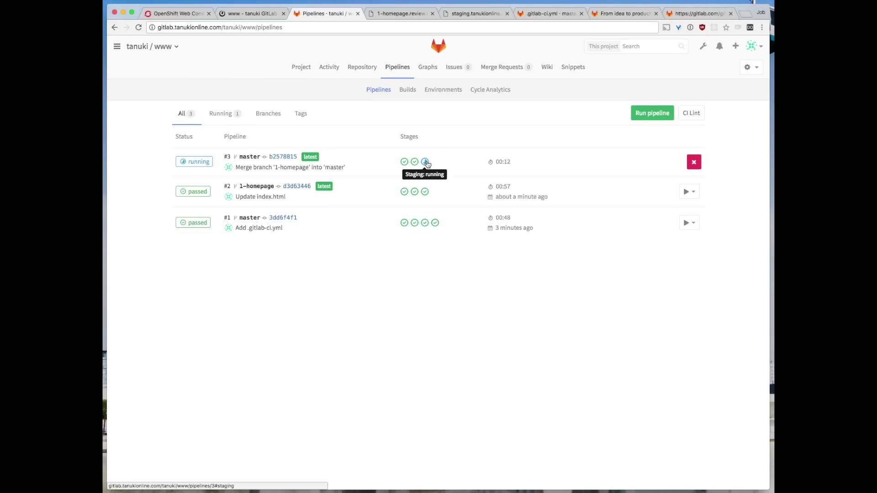
left_click(507, 70)
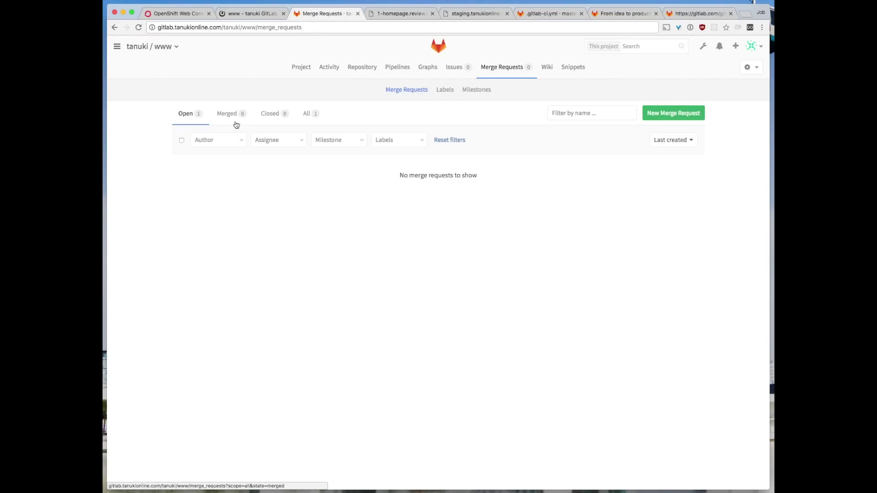
left_click(240, 123)
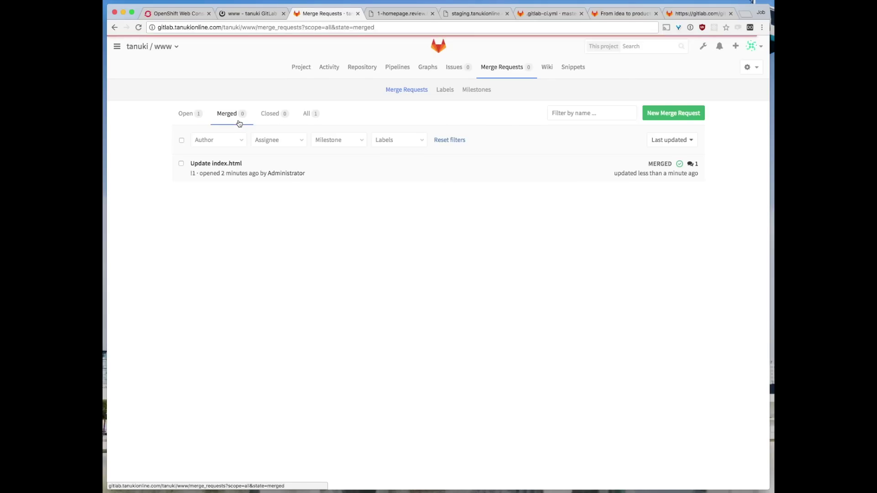
left_click(220, 167)
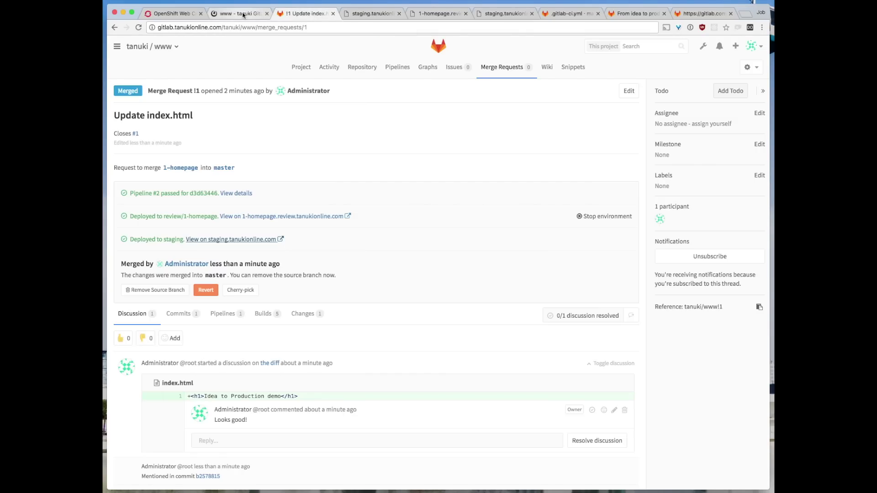
left_click(243, 15)
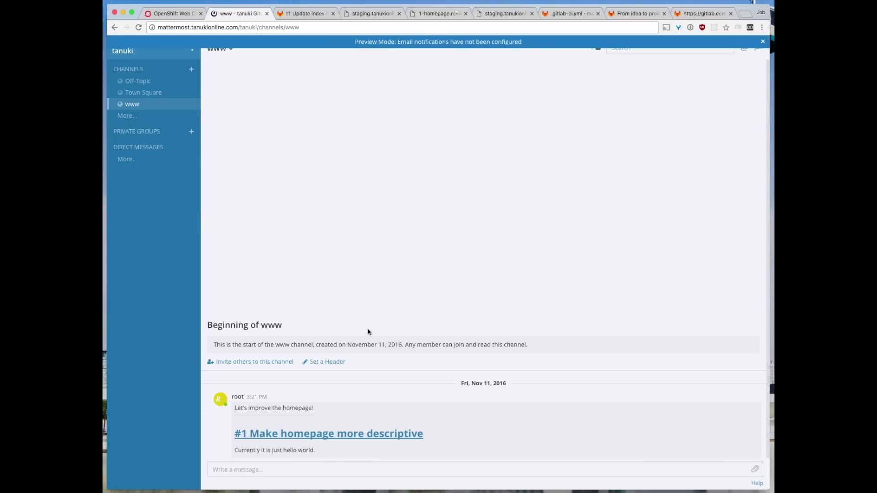
Send '/deploy staging to production' in the www channel to start production build #15.
left_click(233, 471)
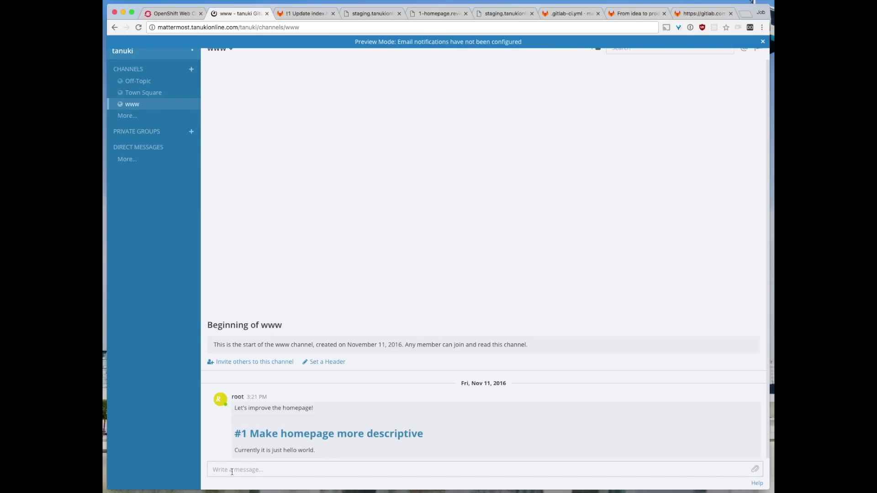
type("/deploy ")
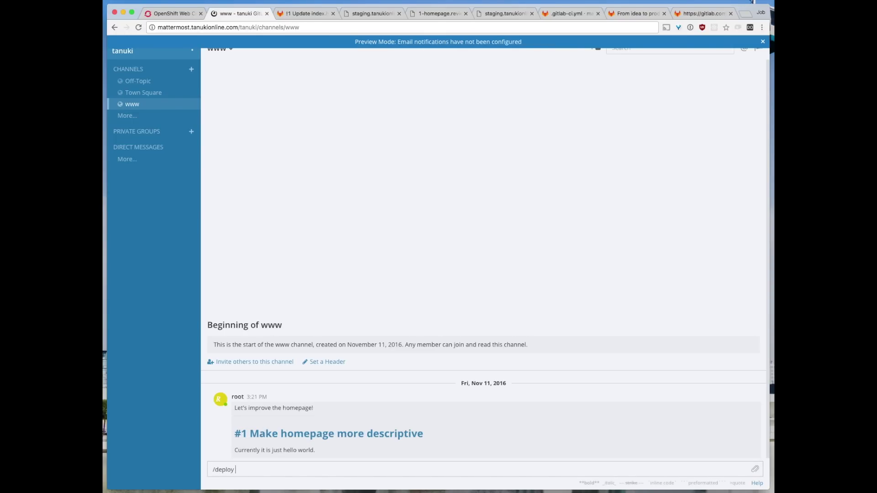
type("staging ")
type("to production")
key("Return")
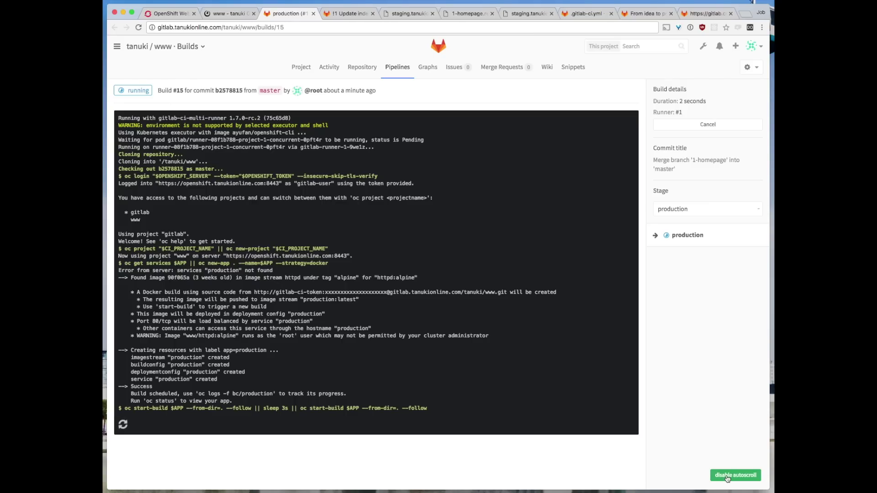
Follow production build #15's log until it passes, then view pipelines #1–#3, all passed.
left_click(728, 477)
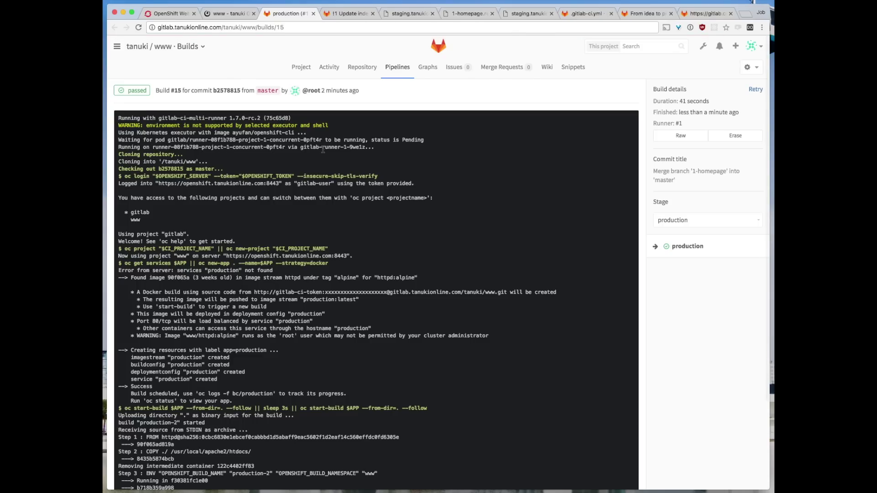
left_click(396, 65)
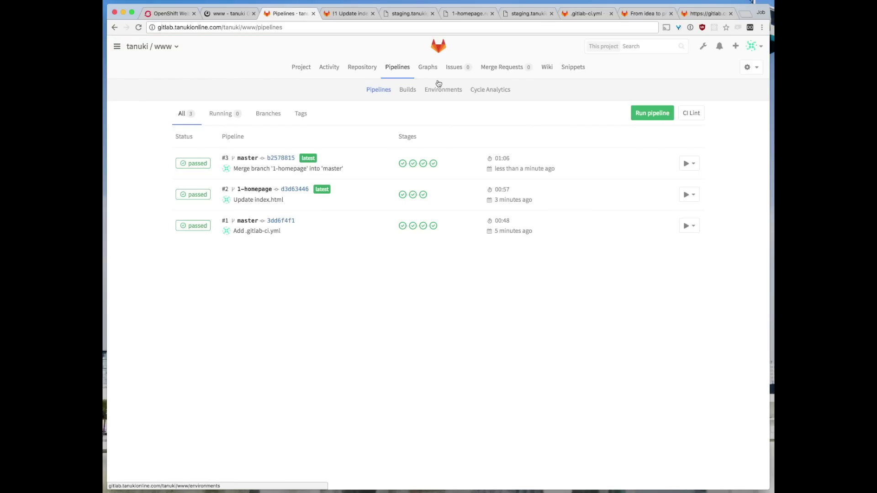
Confirm the production environment shows 'Idea to Production demo', then return to GitLab's environments page.
left_click(441, 90)
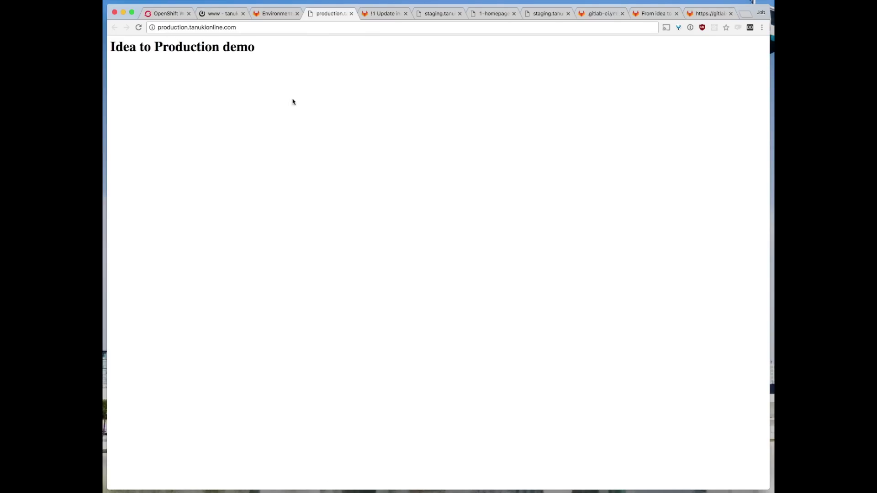
left_click(275, 13)
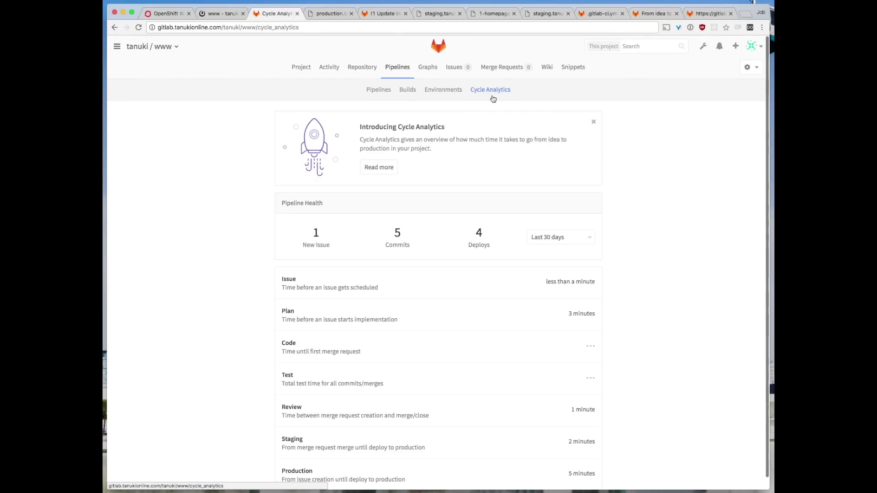
scroll(663, 241, "down", 1)
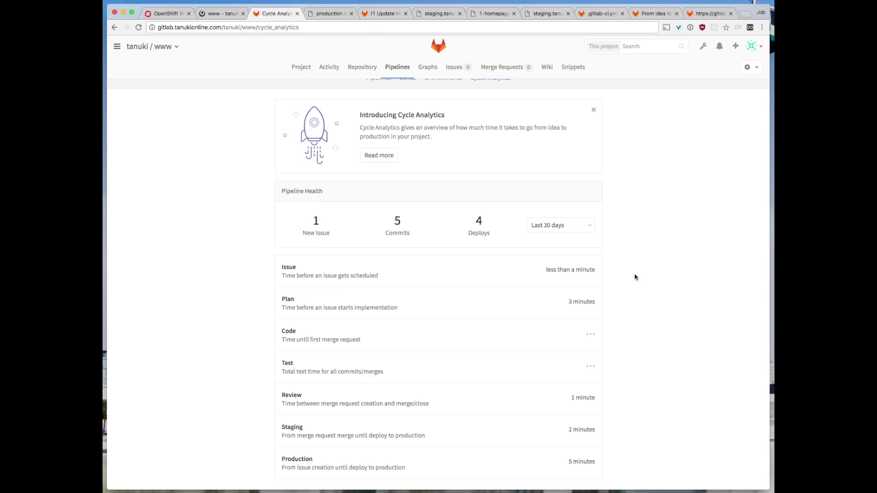
Review Cycle Analytics stage times, production at 5 minutes, then return to 'From idea to production'.
left_click(650, 15)
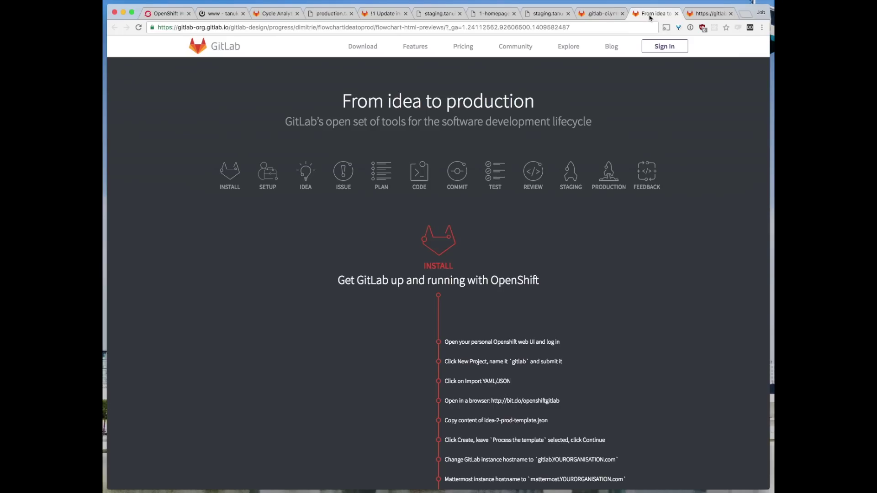